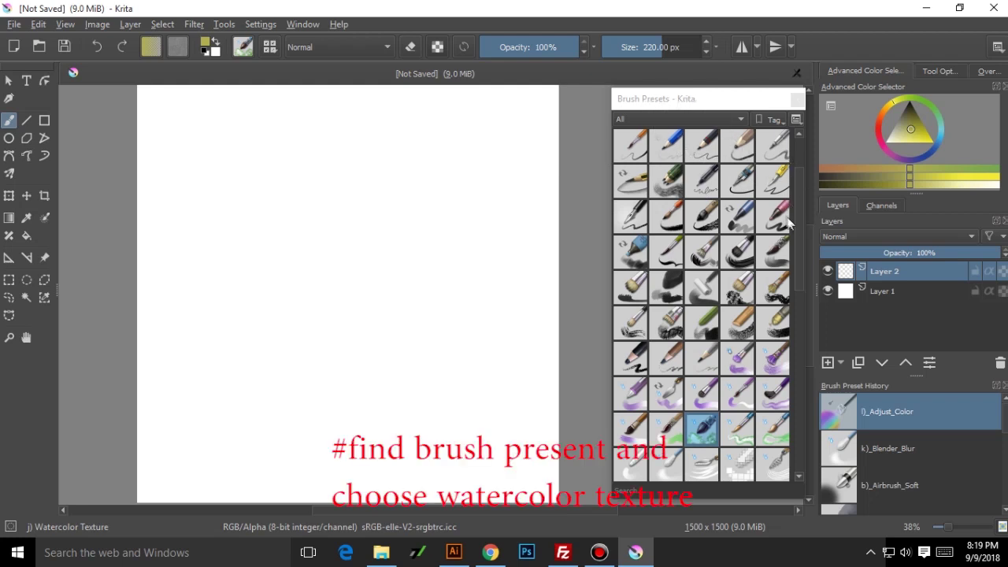
Choose the Watercolor Texture brush at 797 px and set the foreground colour to a muted teal
left_click_drag(799, 212, 802, 256)
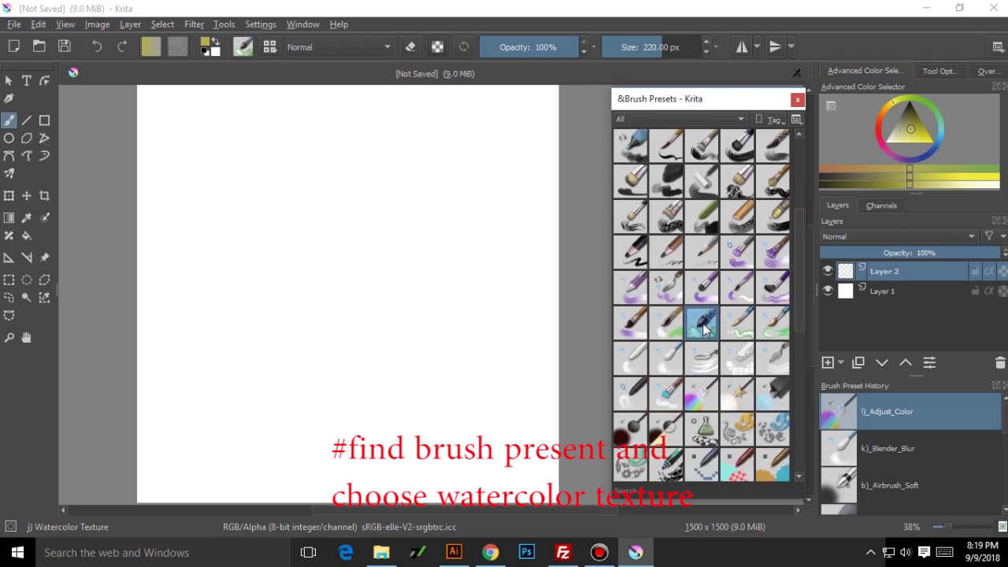
mouse_move(705, 328)
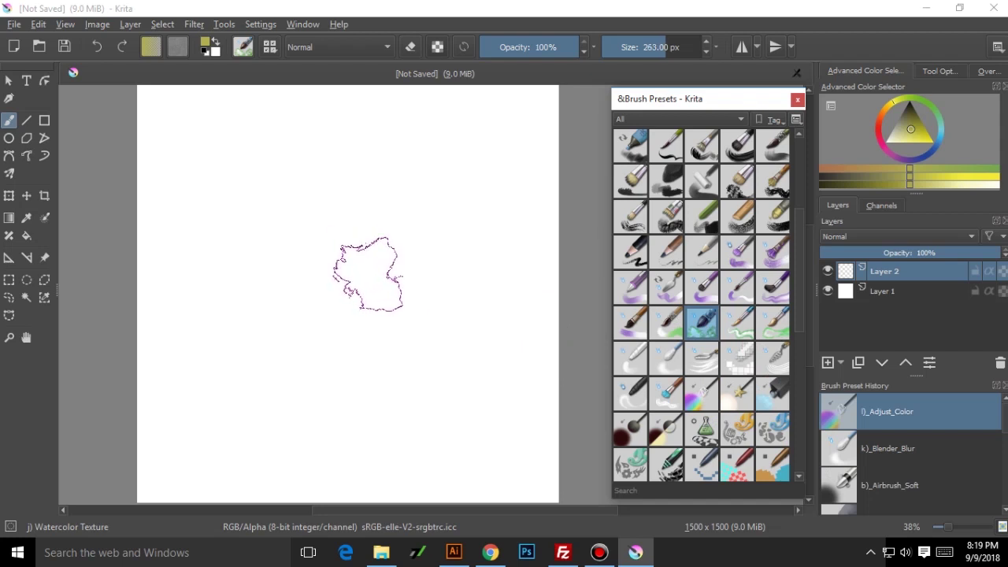
left_click_drag(382, 289, 512, 290)
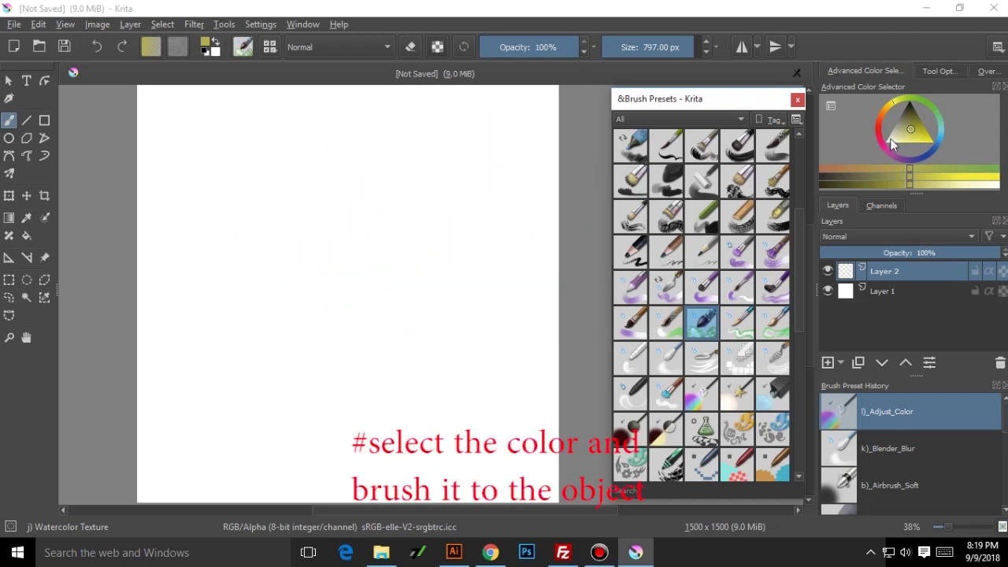
left_click(944, 138)
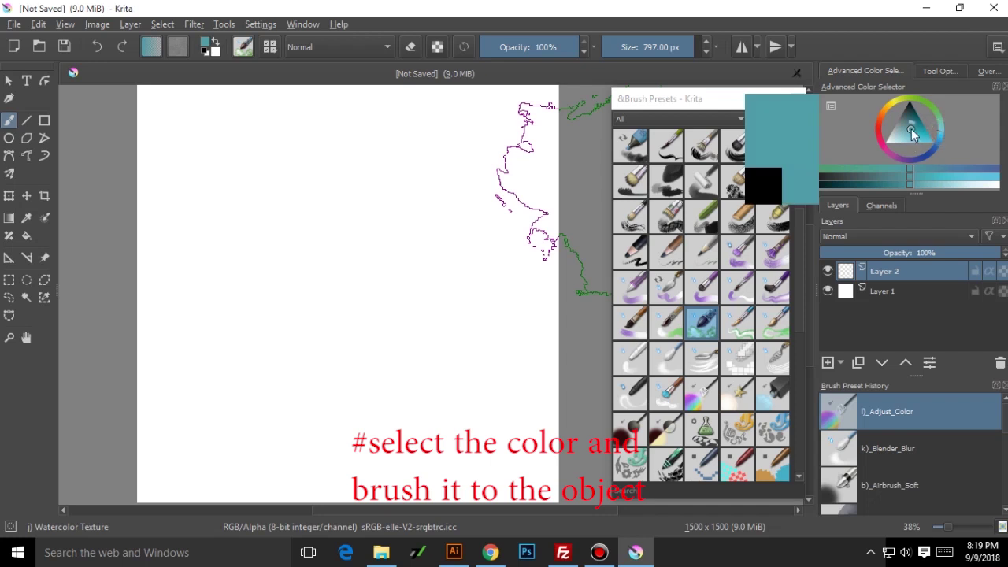
left_click(909, 134)
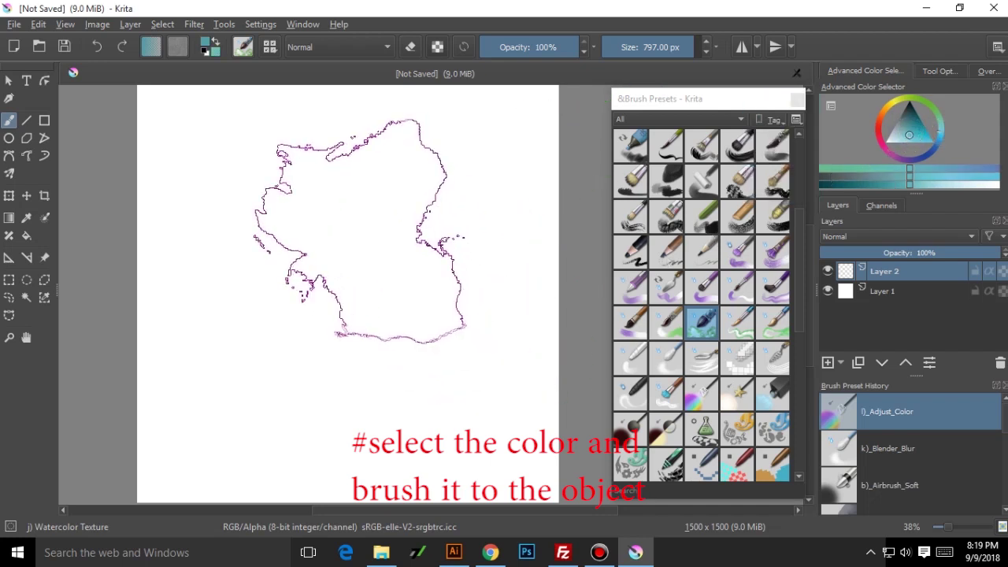
Try a muted teal watercolor wash across the centre of Layer 2 and clear the layer
left_click_drag(262, 244, 316, 209)
mouse_move(407, 358)
left_mouse_down()
mouse_move(317, 323)
mouse_move(323, 206)
mouse_move(273, 193)
mouse_move(291, 281)
mouse_move(408, 265)
mouse_move(368, 251)
mouse_move(372, 195)
mouse_move(442, 181)
left_mouse_up()
left_click(463, 167)
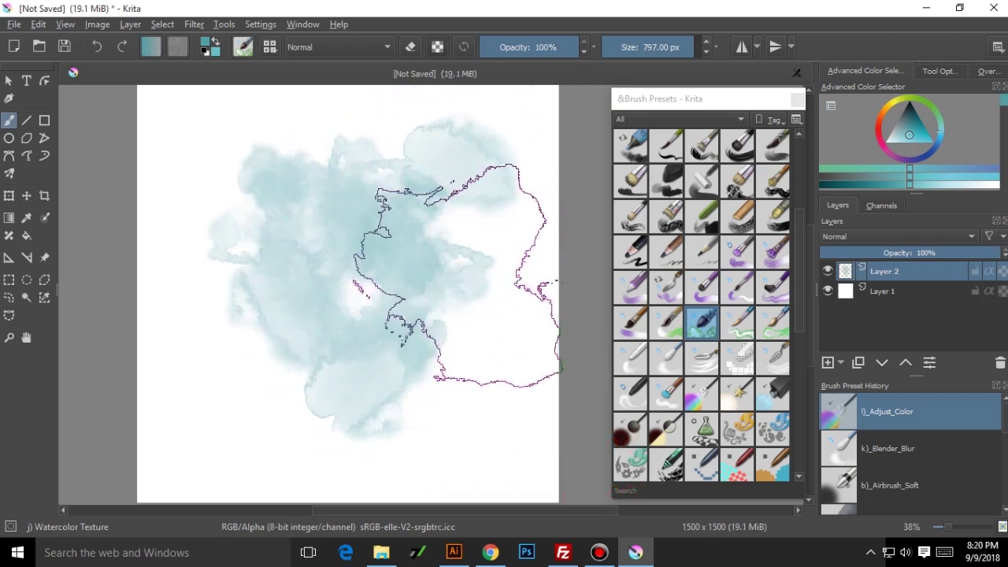
key("Delete")
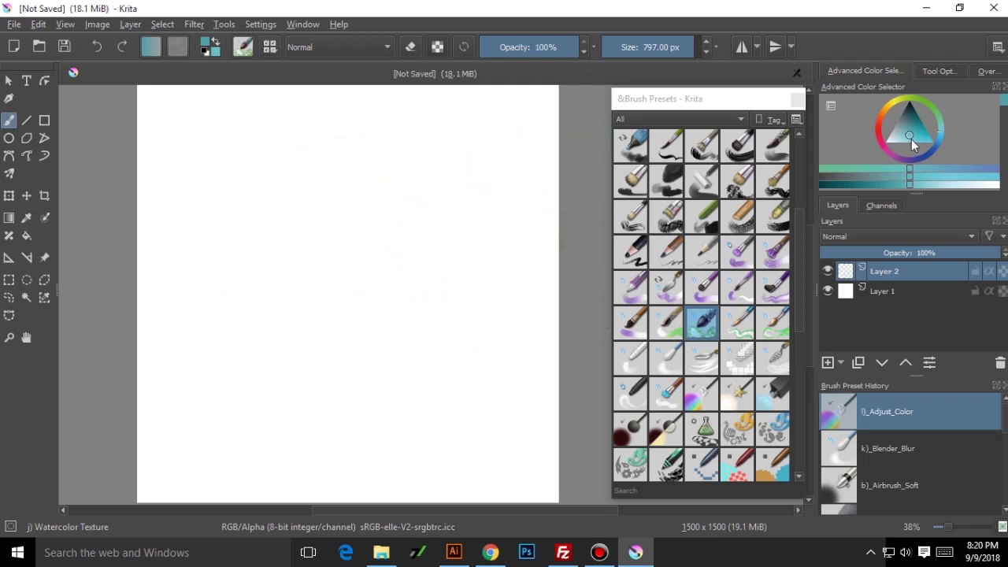
Paint a broad wash in lighter pale blue over the canvas centre and layer deeper turquoise strokes on top
left_click_drag(911, 138, 905, 141)
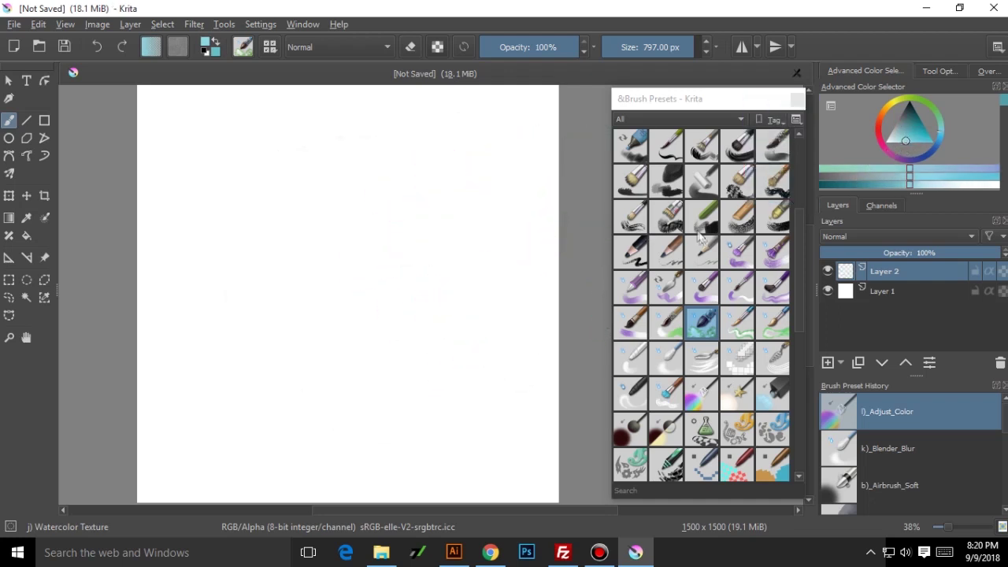
mouse_move(371, 281)
left_mouse_down()
mouse_move(275, 247)
mouse_move(443, 326)
mouse_move(336, 275)
mouse_move(375, 257)
mouse_move(306, 263)
mouse_move(263, 320)
left_mouse_up()
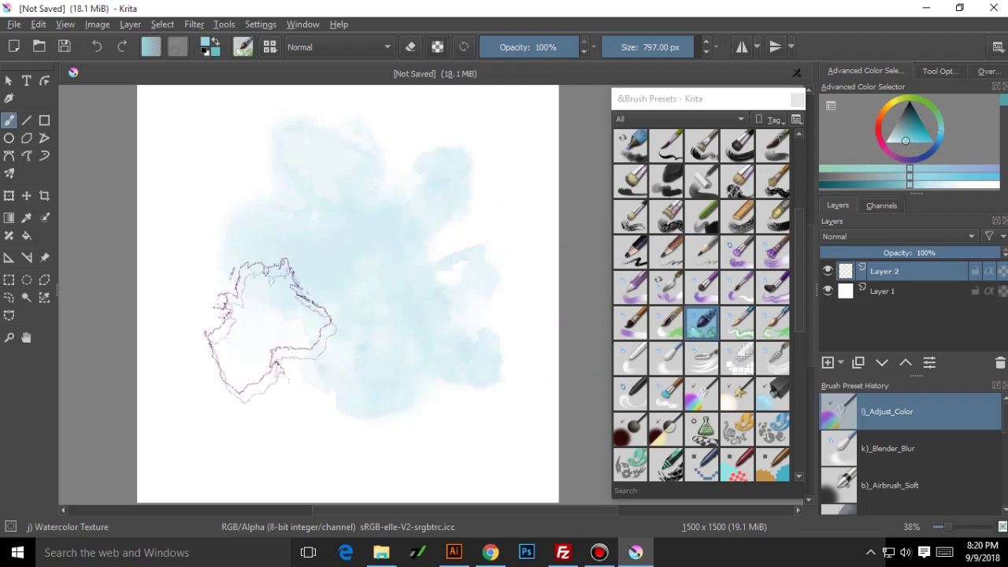
mouse_move(252, 370)
left_mouse_down()
mouse_move(296, 275)
mouse_move(450, 247)
mouse_move(405, 252)
mouse_move(241, 189)
mouse_move(472, 309)
left_mouse_up()
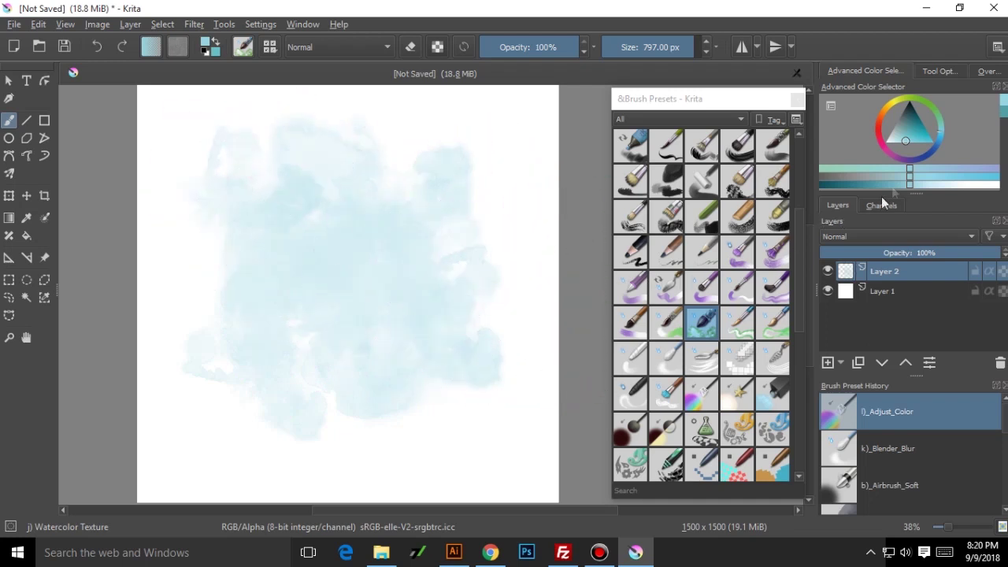
left_click_drag(906, 140, 910, 137)
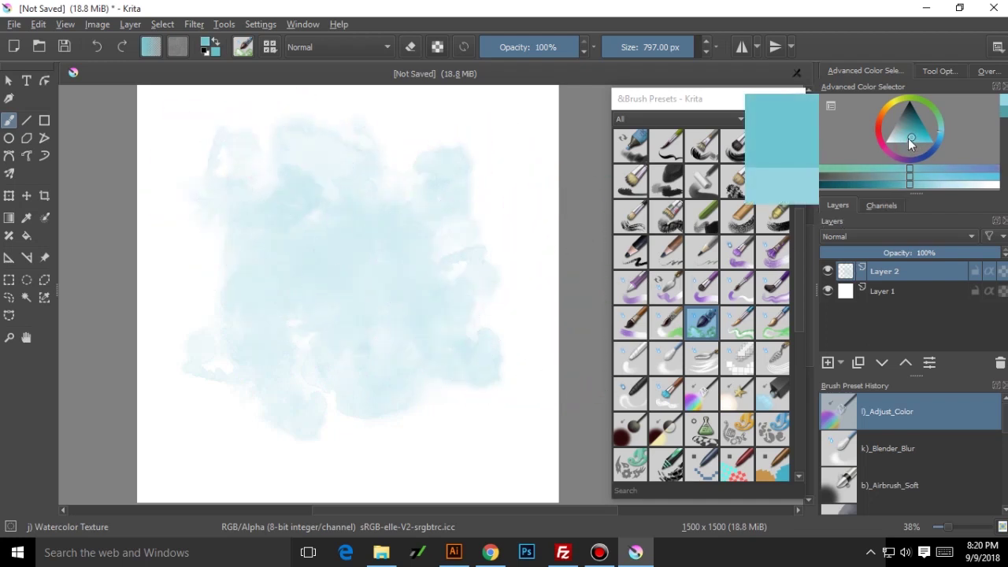
mouse_move(453, 305)
left_mouse_down()
mouse_move(383, 229)
mouse_move(354, 263)
mouse_move(376, 317)
mouse_move(295, 296)
mouse_move(314, 192)
mouse_move(378, 244)
mouse_move(377, 209)
mouse_move(399, 168)
mouse_move(331, 241)
mouse_move(533, 141)
left_mouse_up()
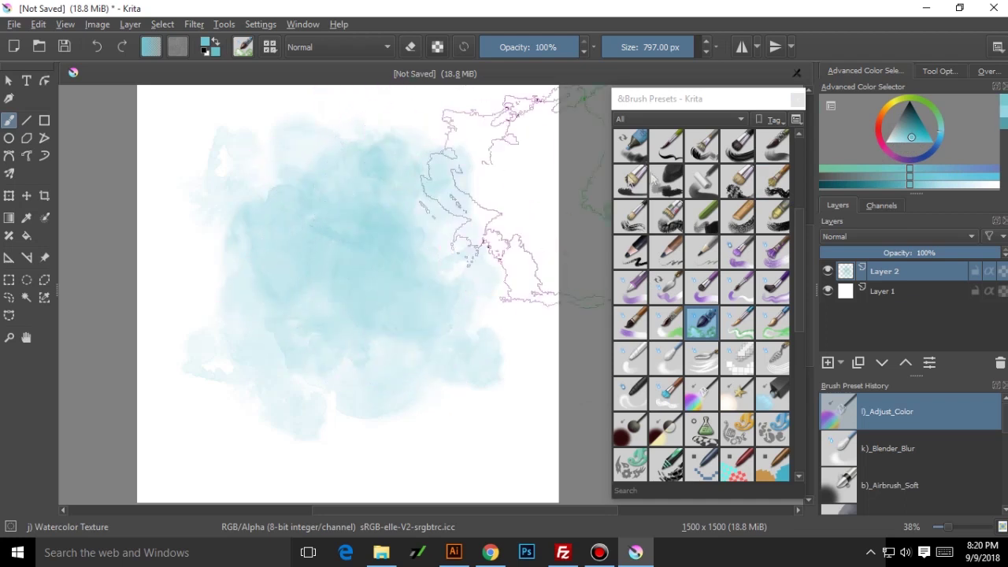
Choose a dusky pink and layer watercolor patches over the wash's centre, lower-left corner and upper-right area
left_click(880, 140)
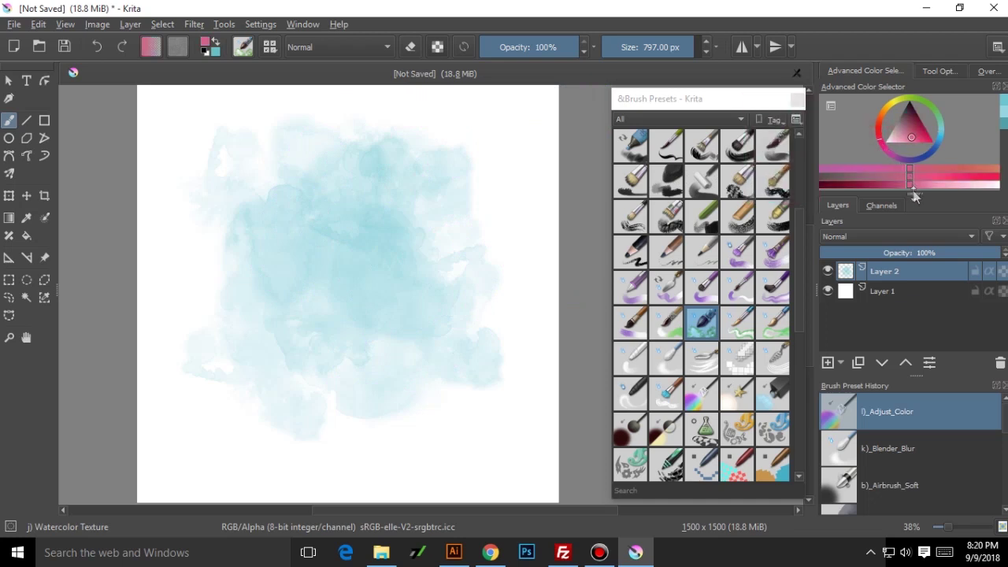
left_click_drag(910, 184, 928, 183)
left_click(302, 284)
left_click(394, 302)
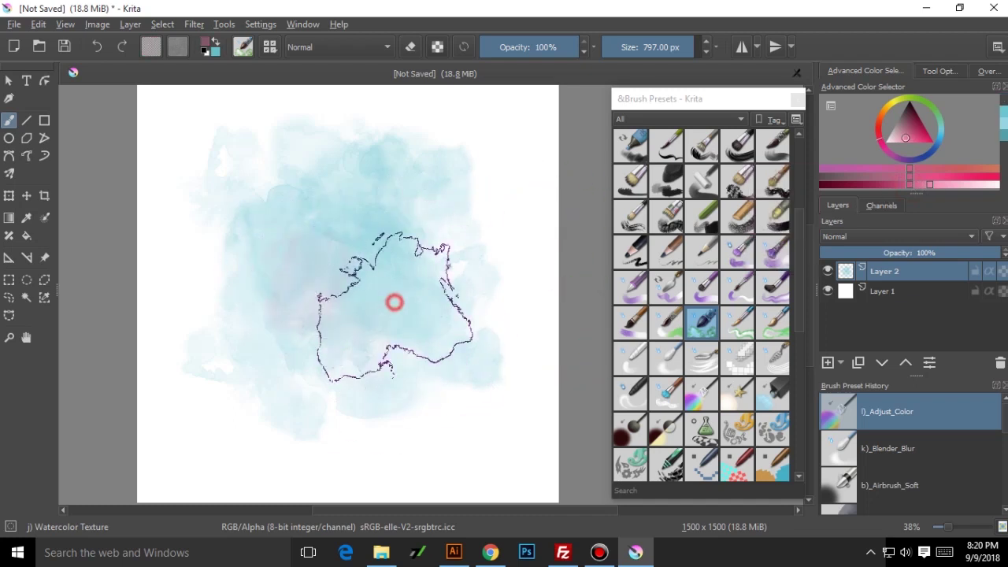
left_click_drag(313, 284, 234, 384)
left_click_drag(301, 306, 216, 413)
left_click(338, 341)
left_click(399, 166)
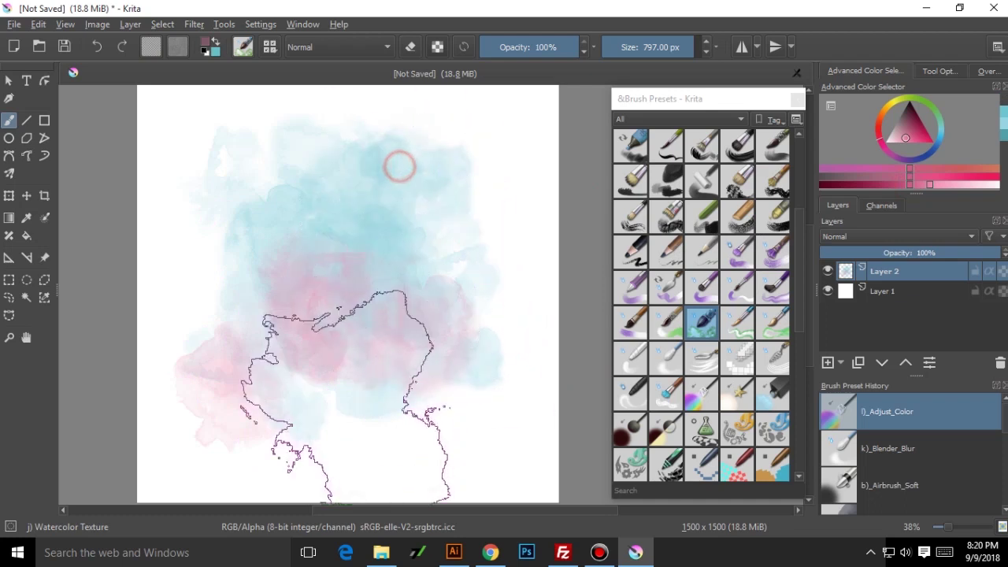
left_click(390, 252)
left_click(467, 147)
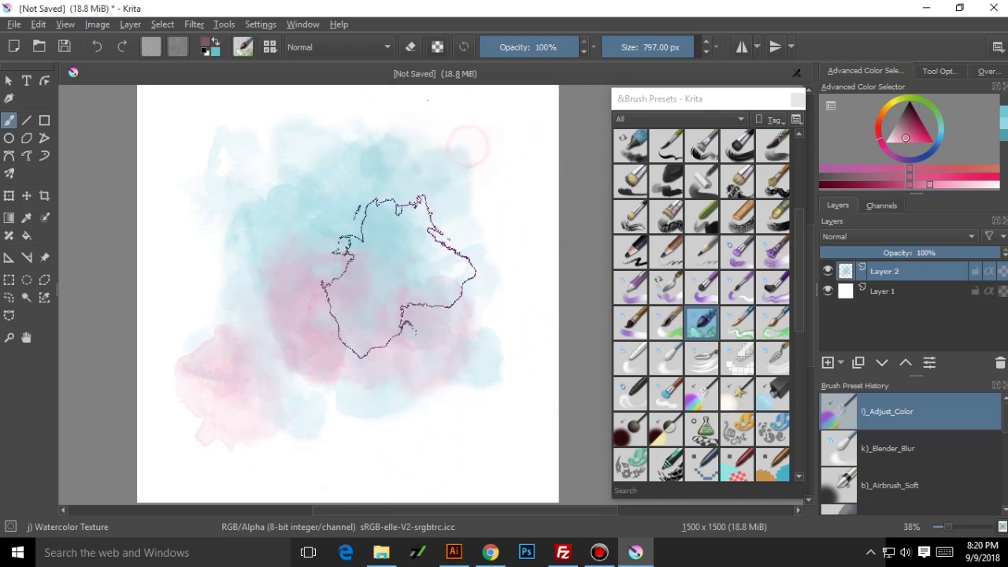
left_click(434, 212)
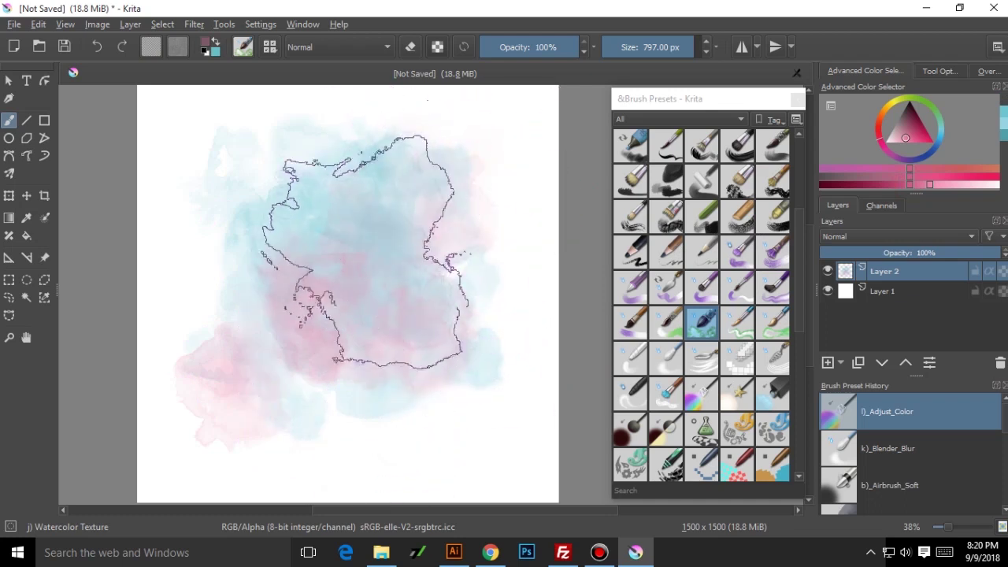
Adjust the pink's shade and add patches at the wash's upper-left corner and across its centre
left_click_drag(930, 187, 918, 185)
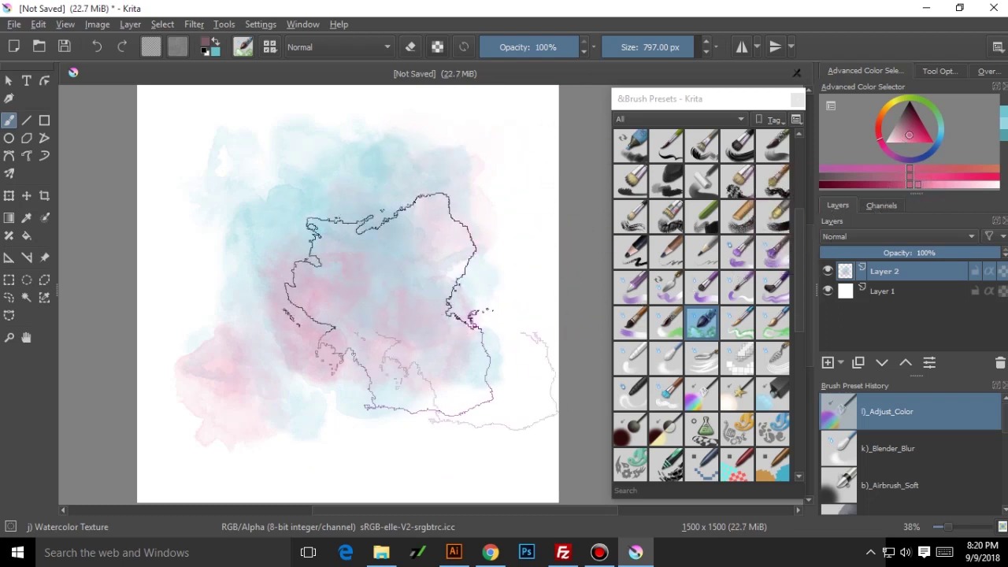
left_click(229, 169)
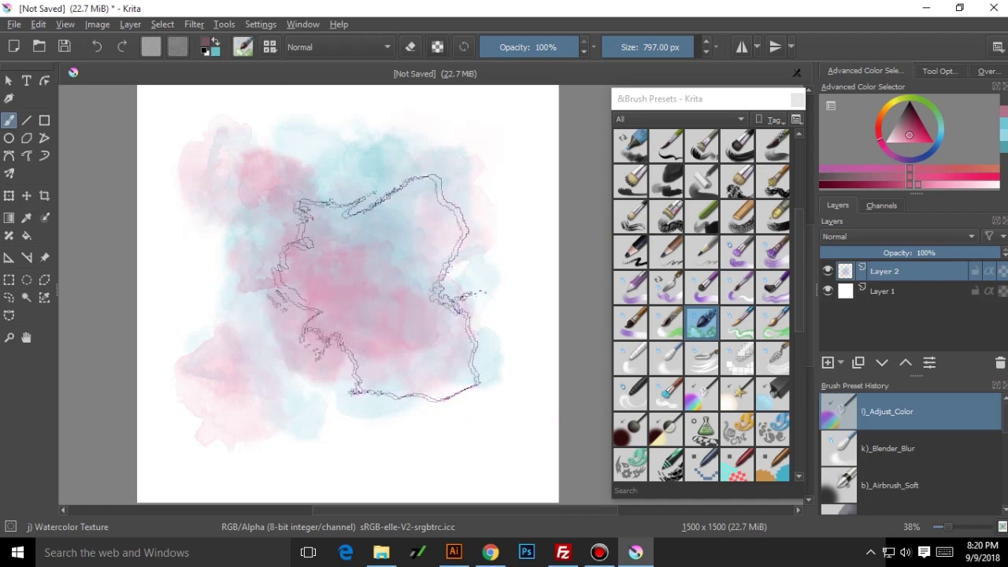
mouse_move(383, 206)
left_mouse_down()
mouse_move(383, 218)
mouse_move(487, 307)
left_mouse_up()
Switch to magenta-purple, paint over the wash's centre, right side and lower edge, and pick a darker shade of it
left_click_drag(879, 141, 893, 156)
left_click(842, 178)
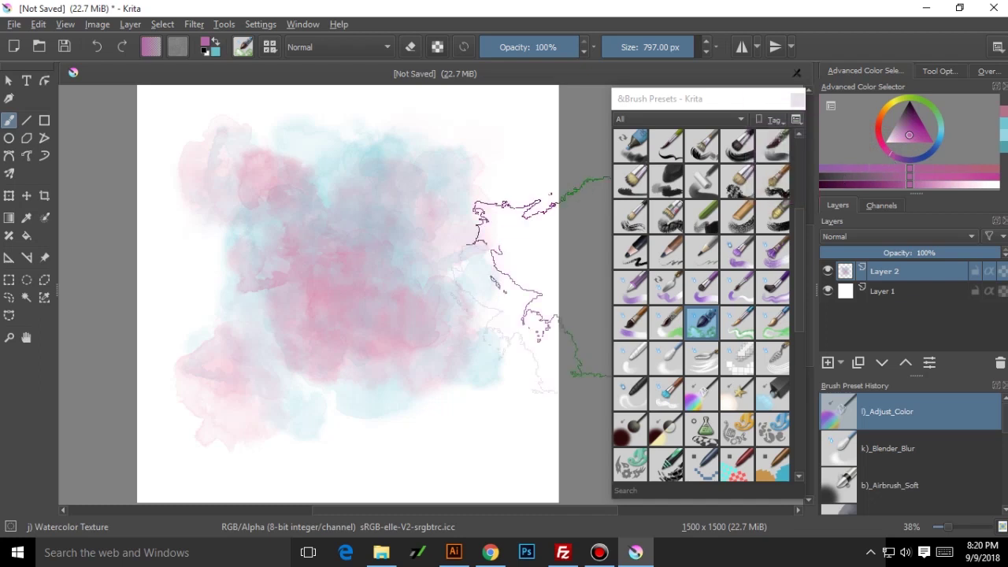
mouse_move(405, 360)
left_mouse_down()
mouse_move(378, 387)
mouse_move(385, 281)
mouse_move(394, 286)
mouse_move(417, 227)
mouse_move(449, 275)
mouse_move(305, 288)
mouse_move(252, 248)
mouse_move(350, 226)
mouse_move(355, 148)
mouse_move(417, 182)
mouse_move(456, 93)
mouse_move(531, 106)
mouse_move(261, 358)
mouse_move(461, 219)
mouse_move(393, 194)
left_mouse_up()
mouse_move(480, 221)
left_mouse_down()
mouse_move(477, 157)
mouse_move(441, 267)
mouse_move(429, 212)
mouse_move(432, 123)
mouse_move(421, 321)
mouse_move(503, 276)
mouse_move(499, 228)
mouse_move(486, 254)
mouse_move(457, 261)
left_mouse_up()
left_click(897, 183)
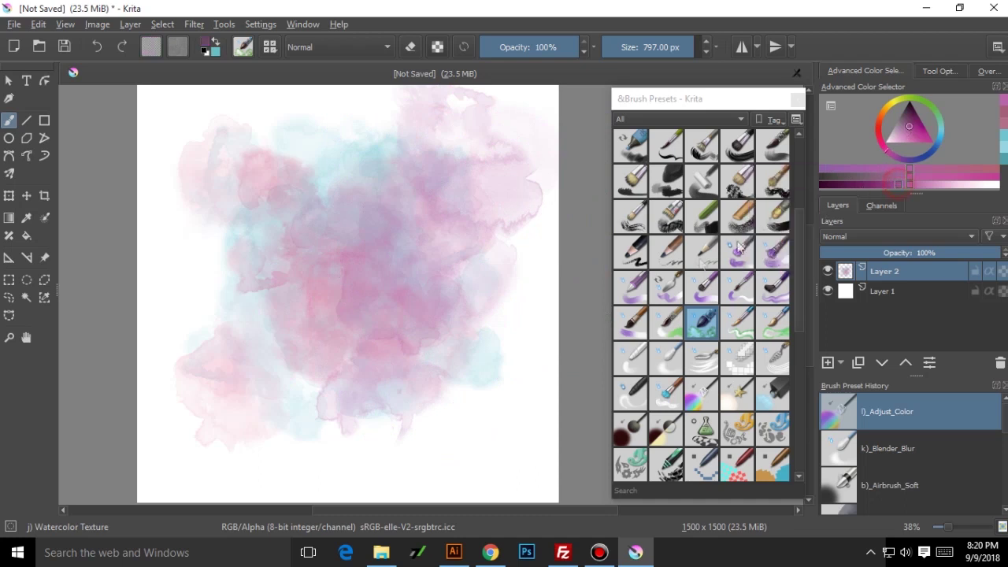
Try large dark purple dabs with the brush enlarged to 1,000 px and undo them
key("bracketright")
key("bracketright")
key("bracketright")
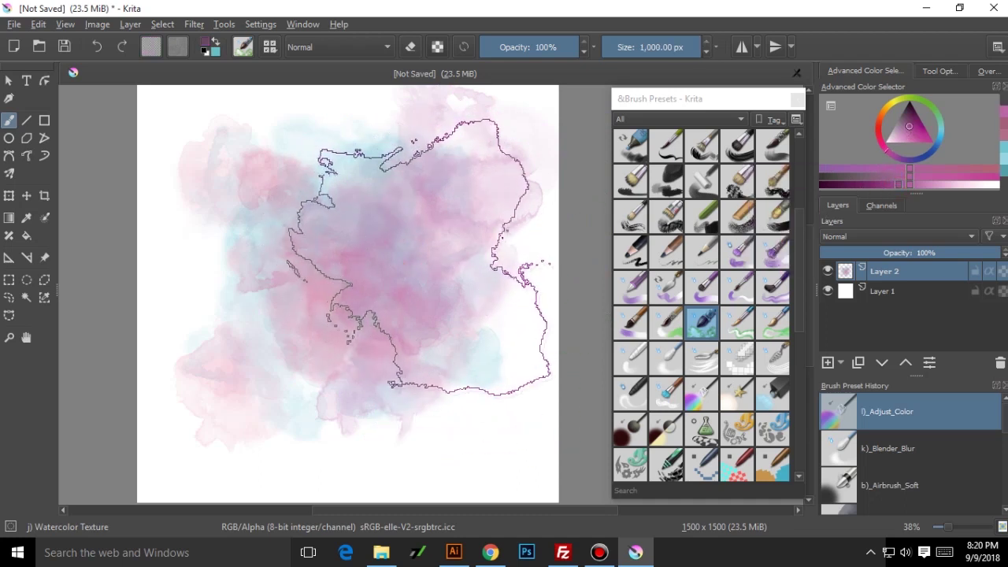
left_click(293, 242)
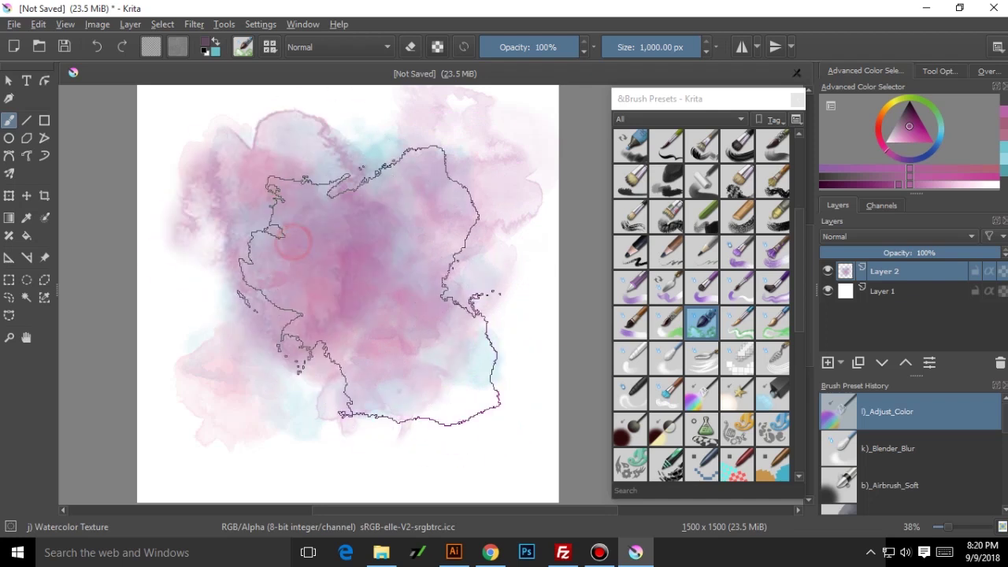
left_click(414, 245)
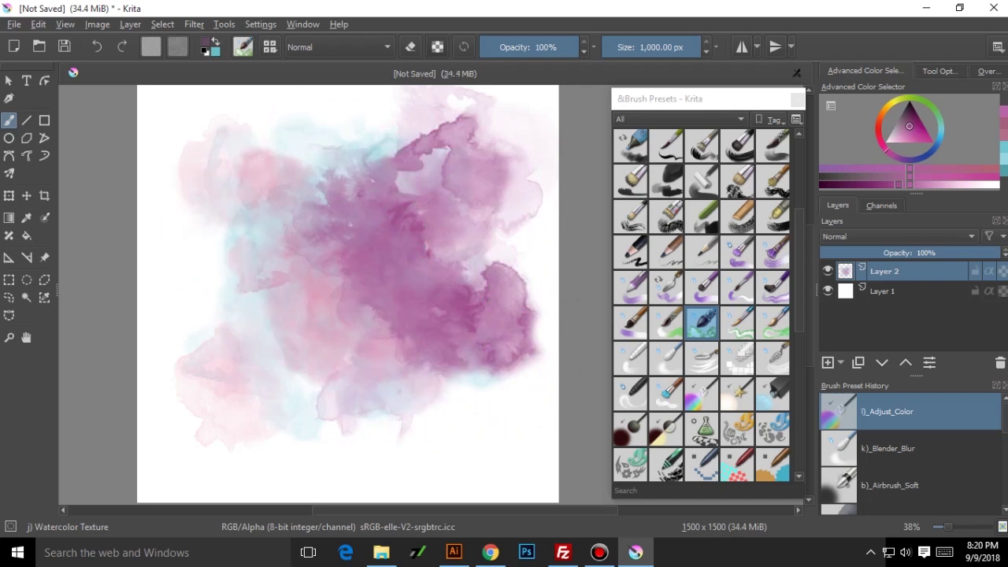
key("ctrl+z")
key("ctrl+z")
Deepen the wash's centre with dark purple dabs at 700 px and soften its lower edge with the Blender Basic brush
key("bracketleft")
key("bracketleft")
key("bracketleft")
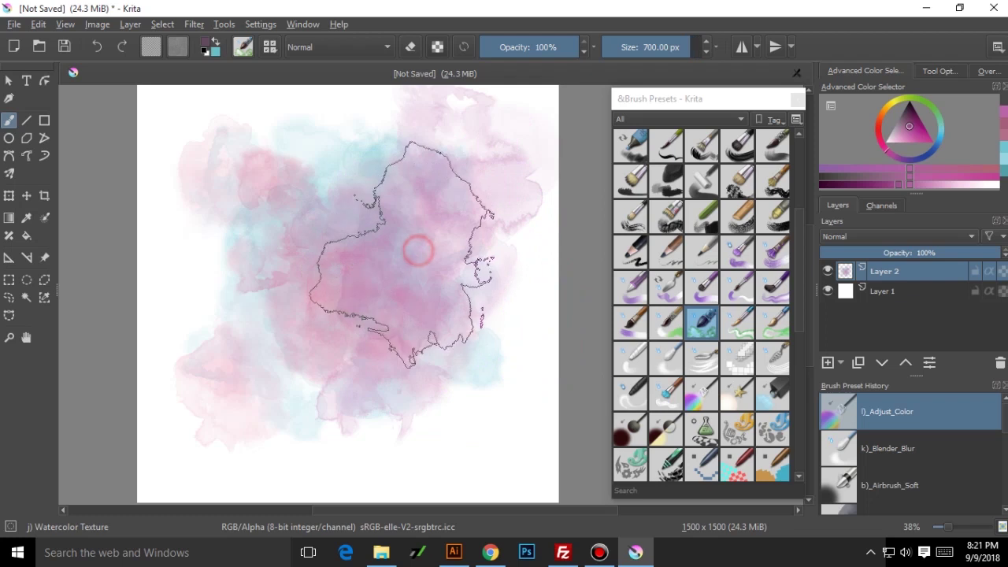
left_click(423, 225)
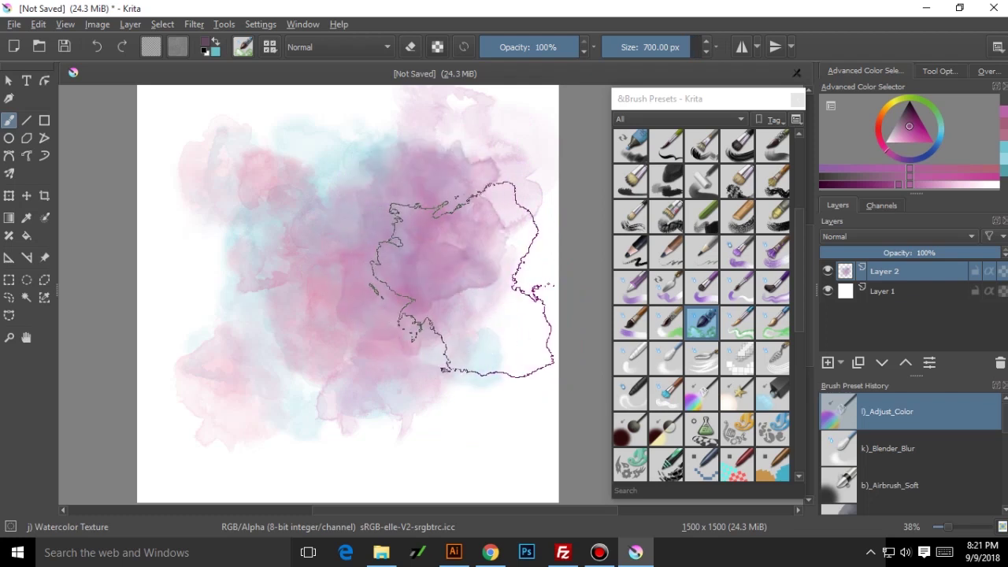
left_click(416, 259)
left_click(629, 358)
left_click(318, 448)
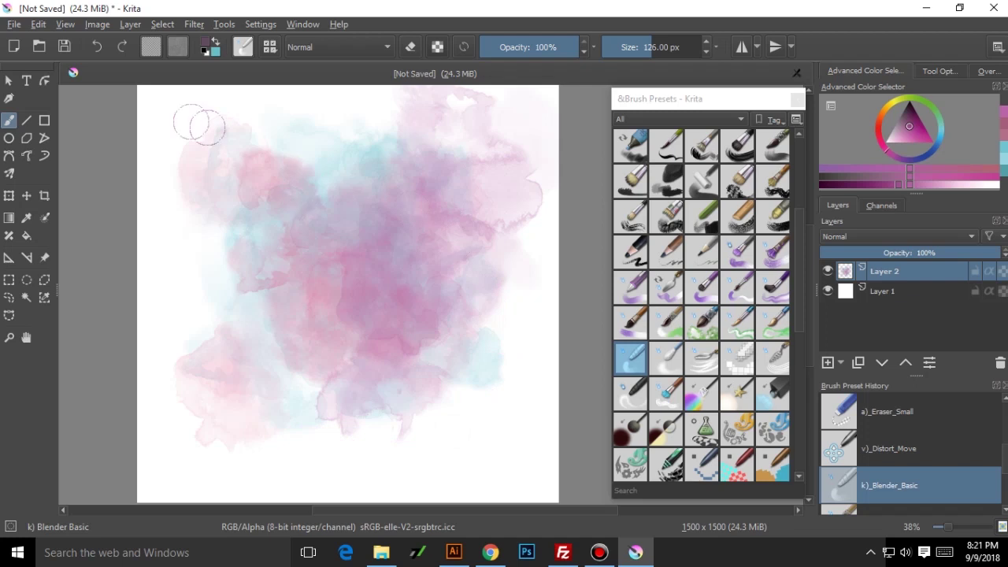
Save the painting to the Desktop as a PNG image named watercolor, accepting the default export options
left_click(14, 23)
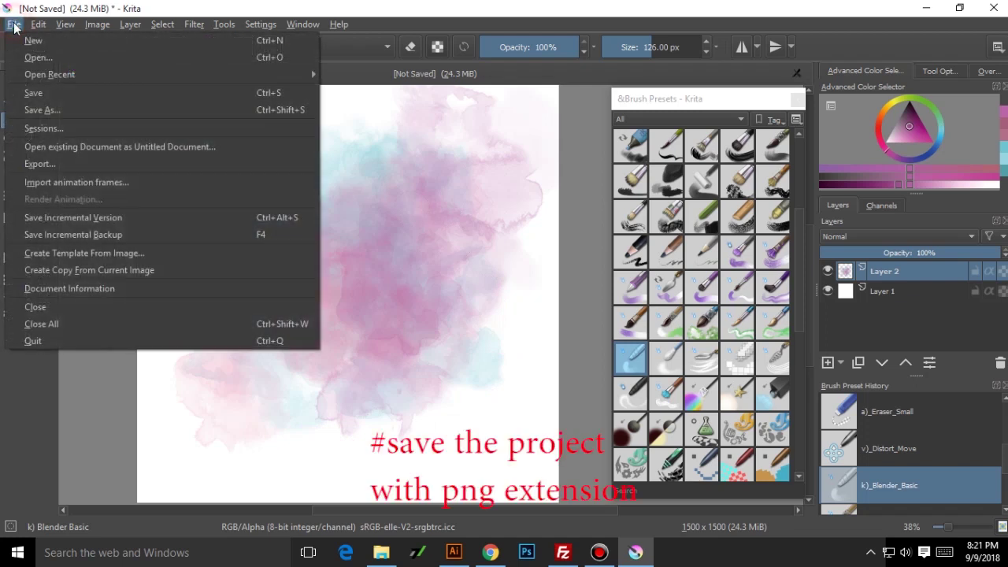
left_click(43, 112)
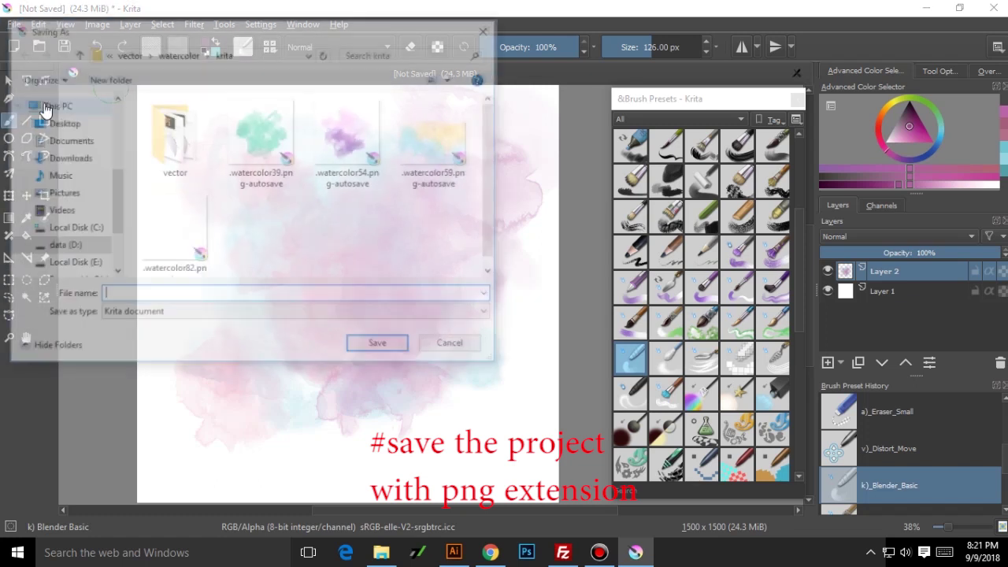
left_click(237, 315)
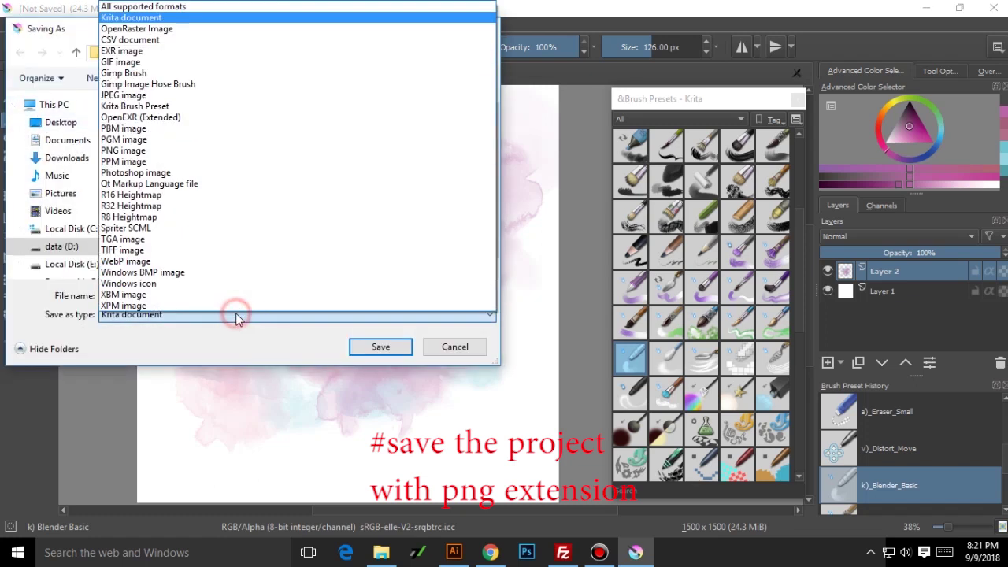
left_click(128, 150)
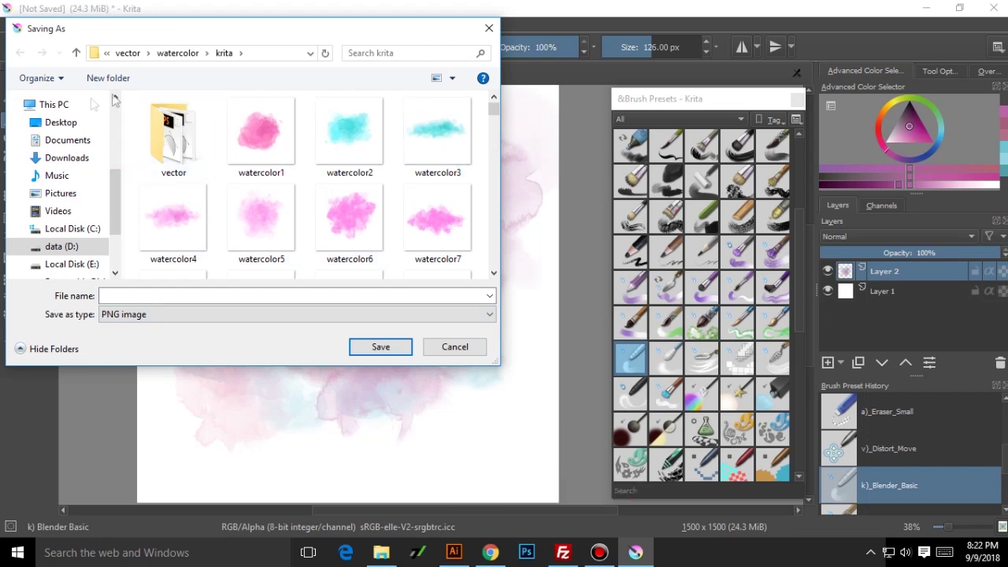
left_click(63, 123)
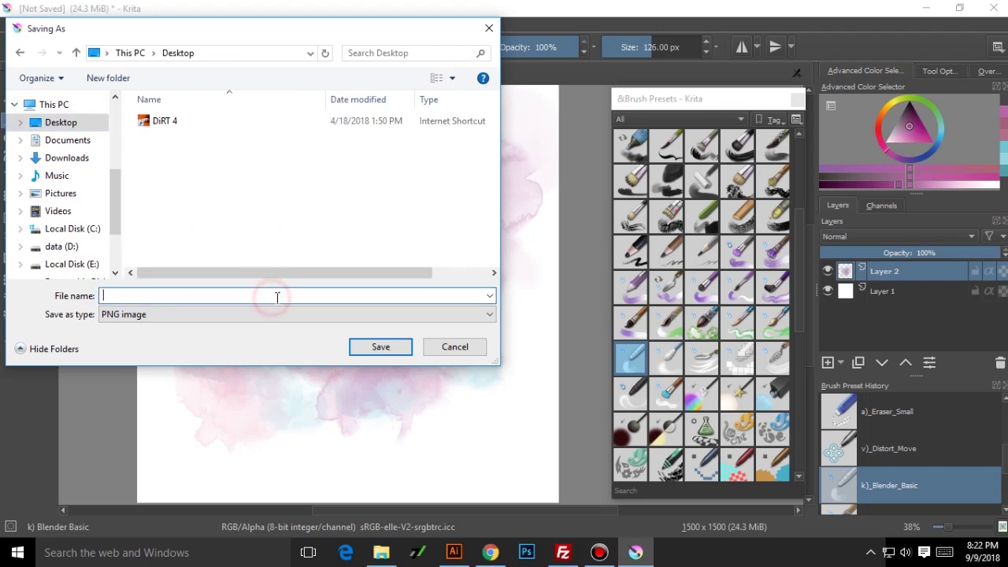
type("watercolor")
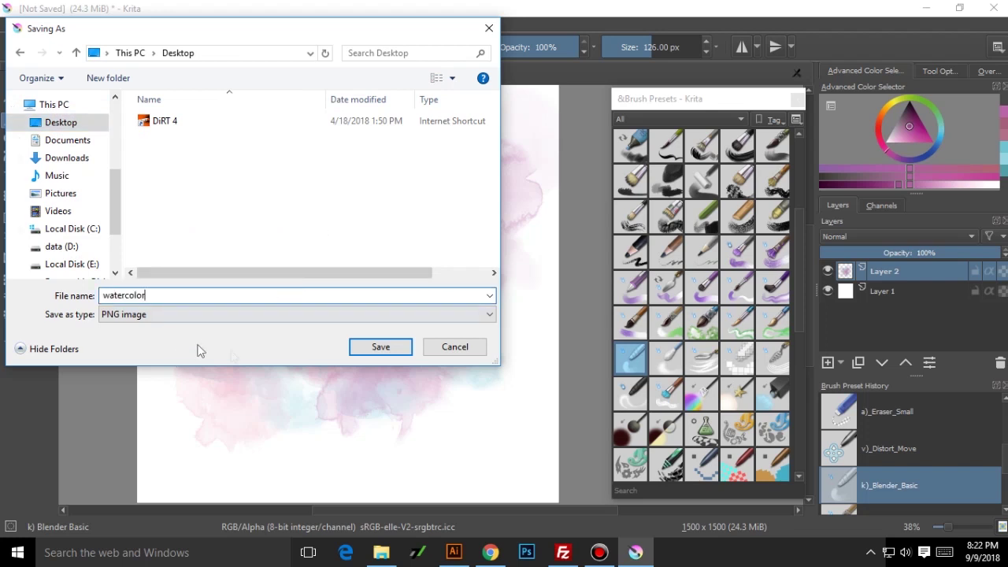
left_click(380, 348)
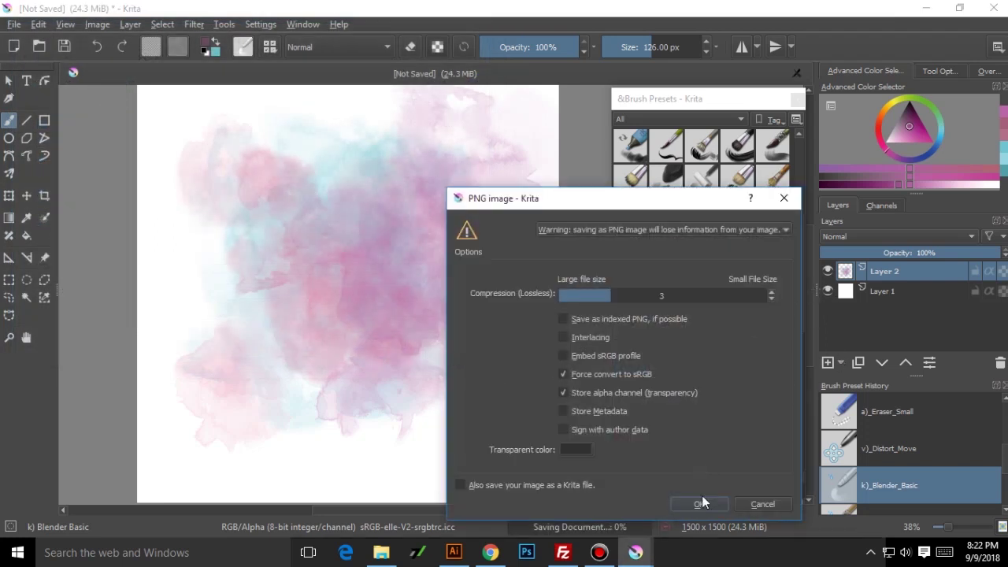
left_click(700, 505)
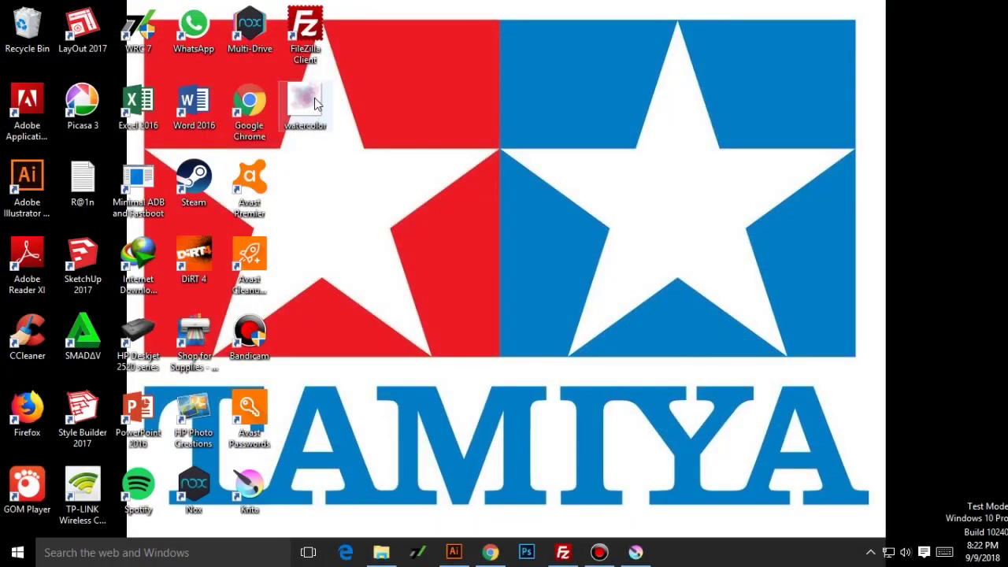
Preview the exported watercolor image from the desktop and close the viewer
double_click(314, 102)
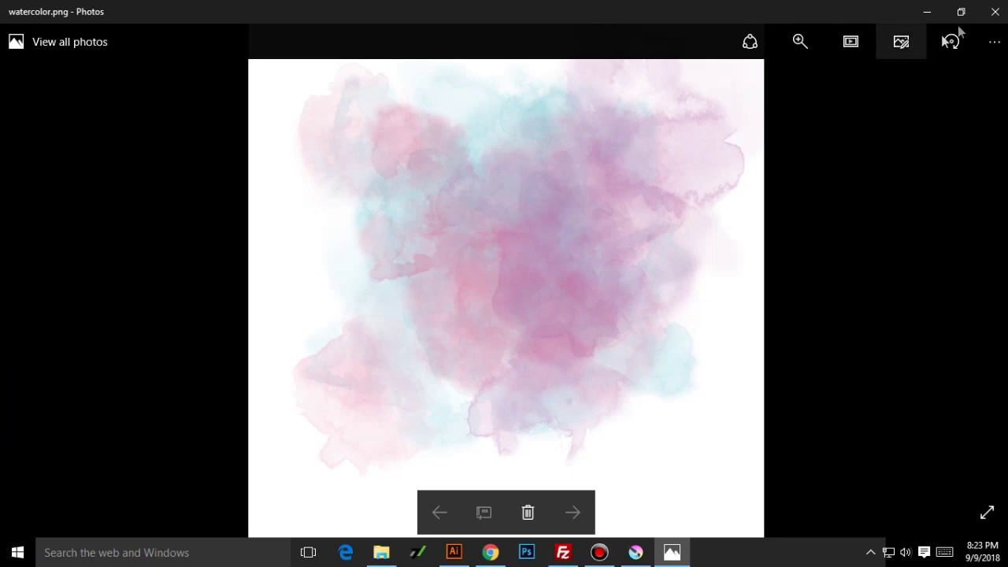
left_click(994, 14)
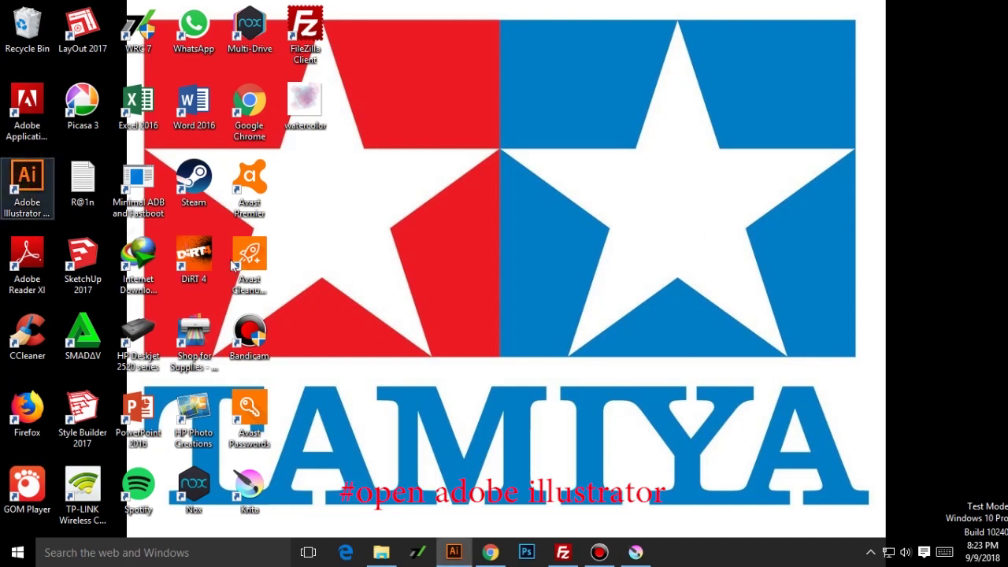
Switch to Adobe Illustrator and create a new document 500 px wide and 500 px high
left_click(456, 555)
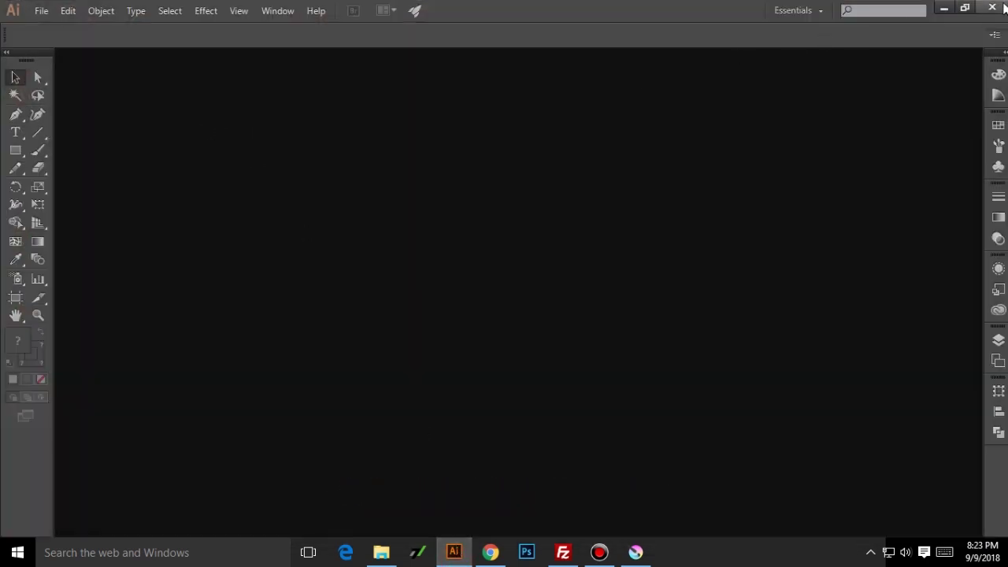
left_click(41, 11)
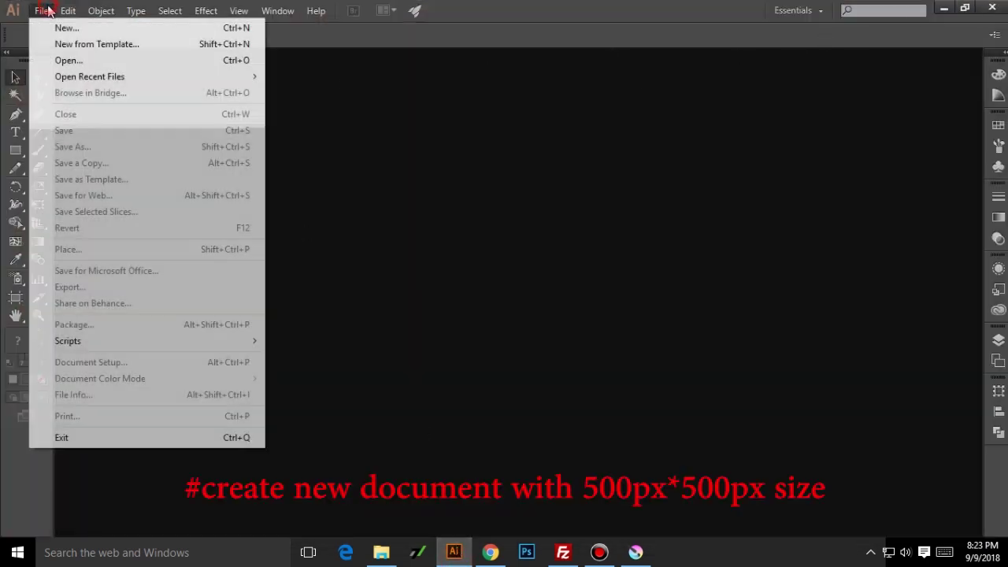
mouse_move(68, 11)
left_click(45, 27)
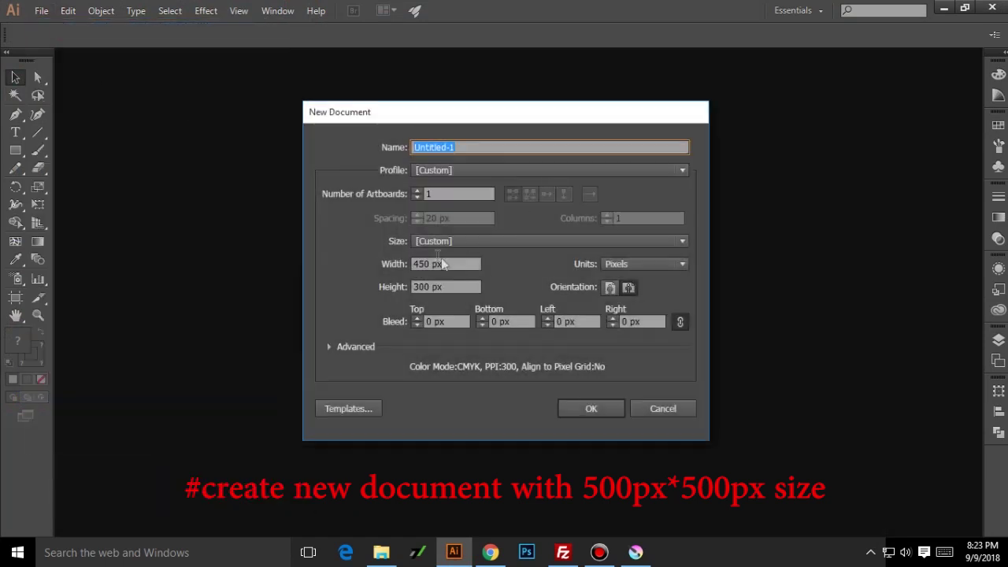
left_click(432, 264)
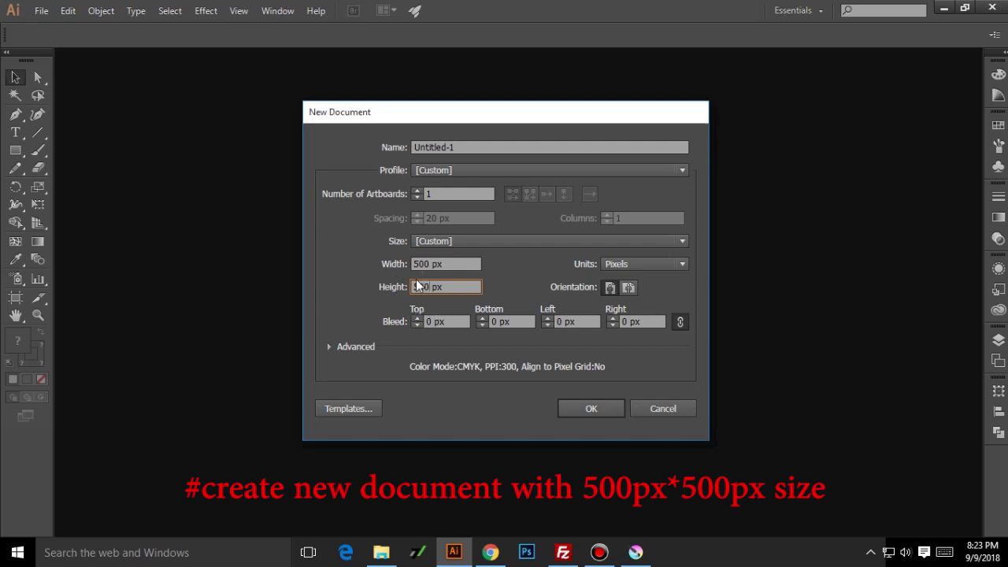
left_click(590, 409)
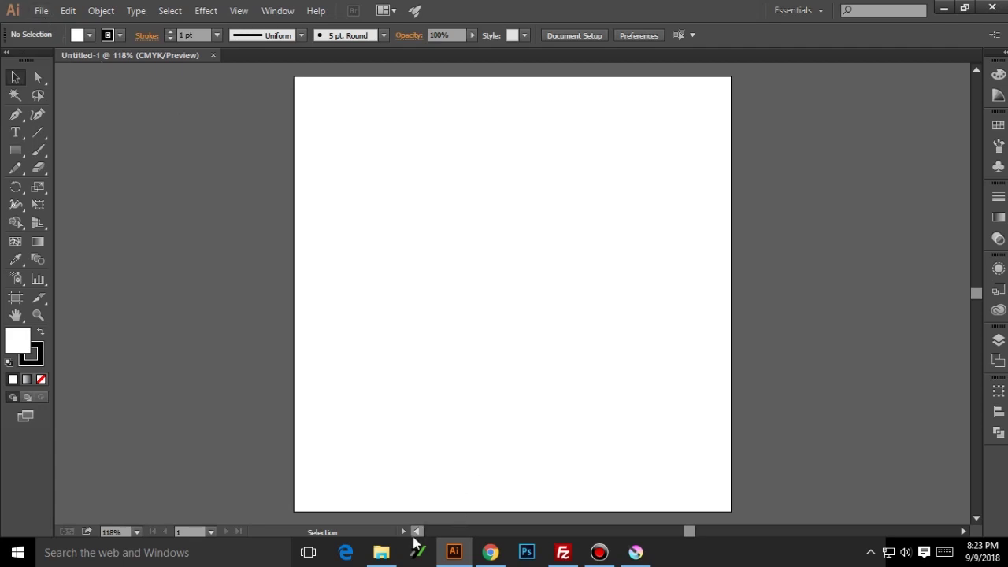
Place the watercolor PNG from the desktop onto the middle of the artboard
left_click(464, 559)
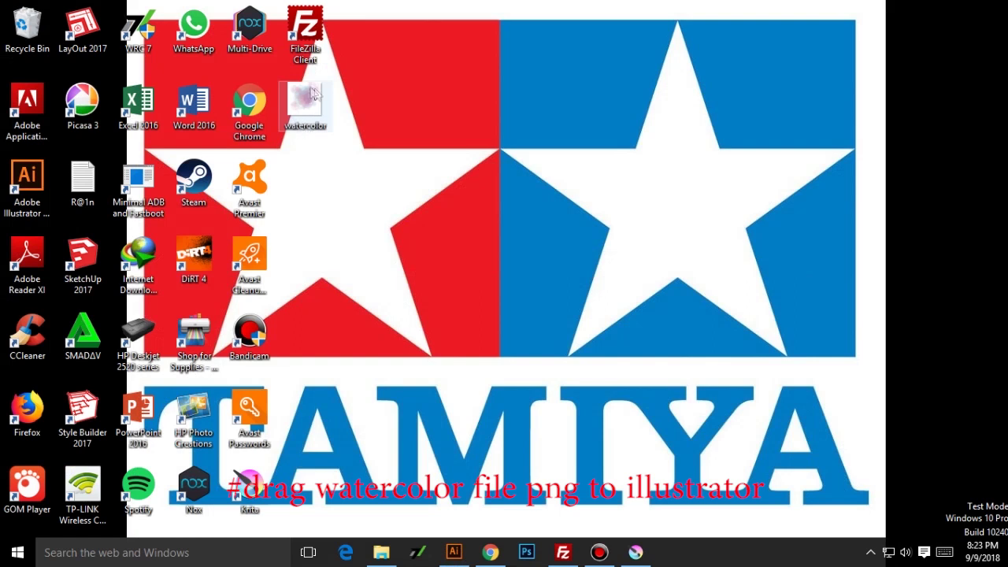
left_click_drag(309, 115, 571, 279)
left_click_drag(571, 280, 573, 278)
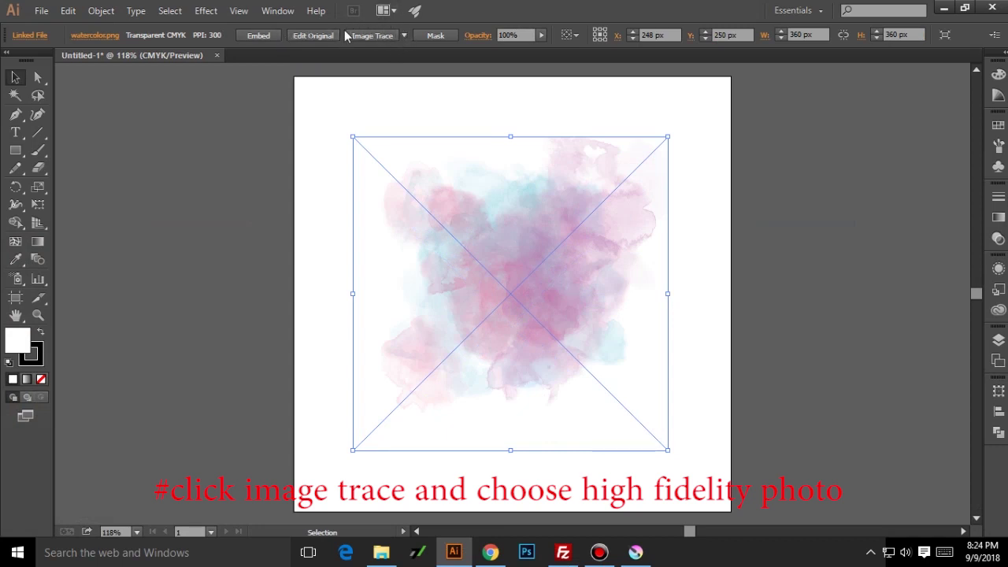
Trace the placed image with the High Fidelity Photo preset and expand the tracing into paths
left_click(404, 36)
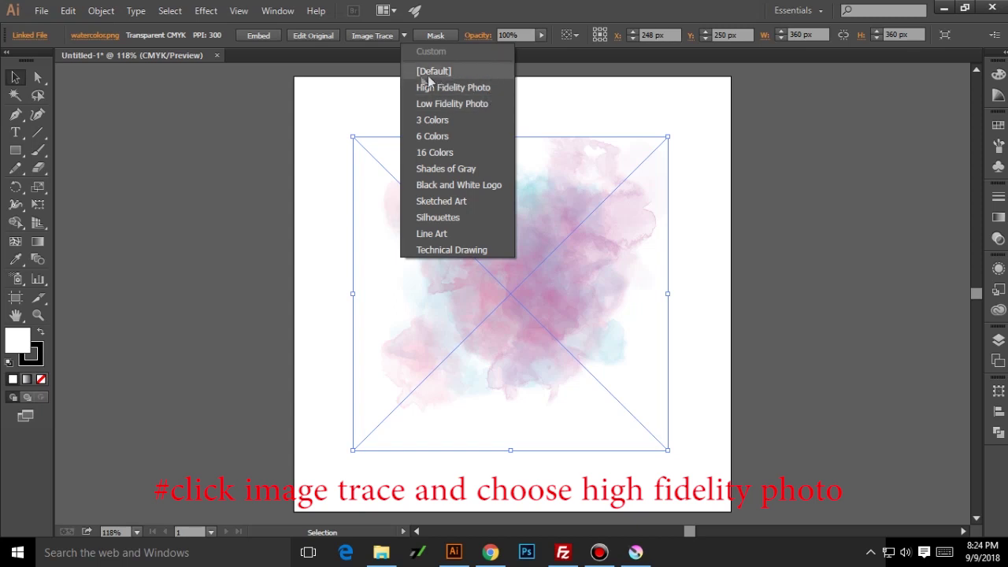
left_click(464, 91)
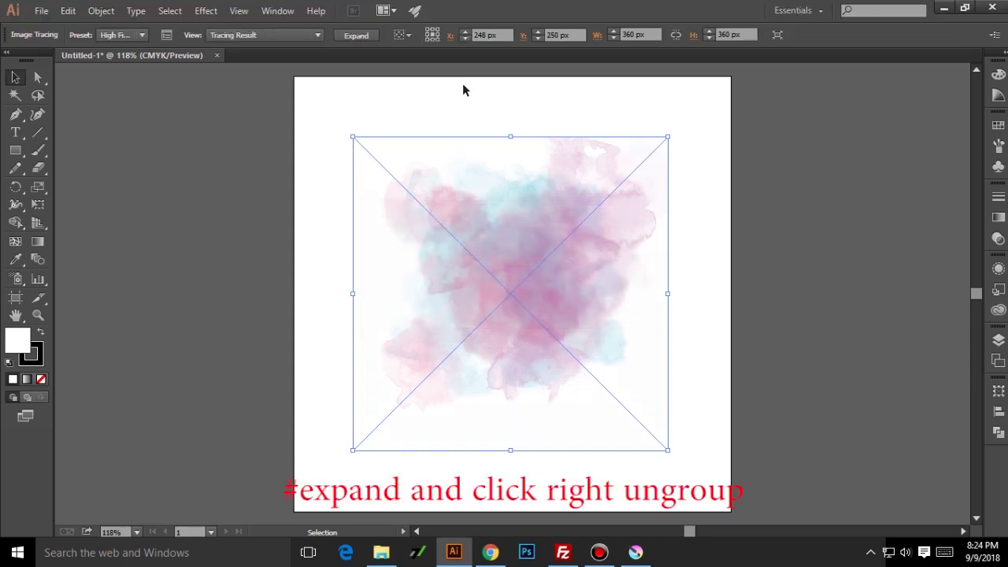
left_click(360, 37)
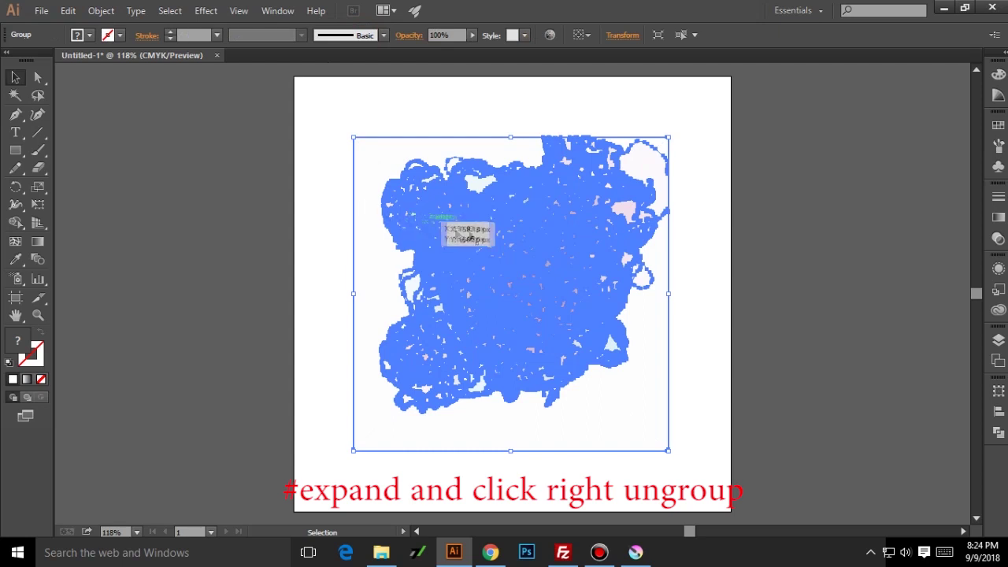
Ungroup the expanded watercolor tracing and deselect it
right_click(516, 206)
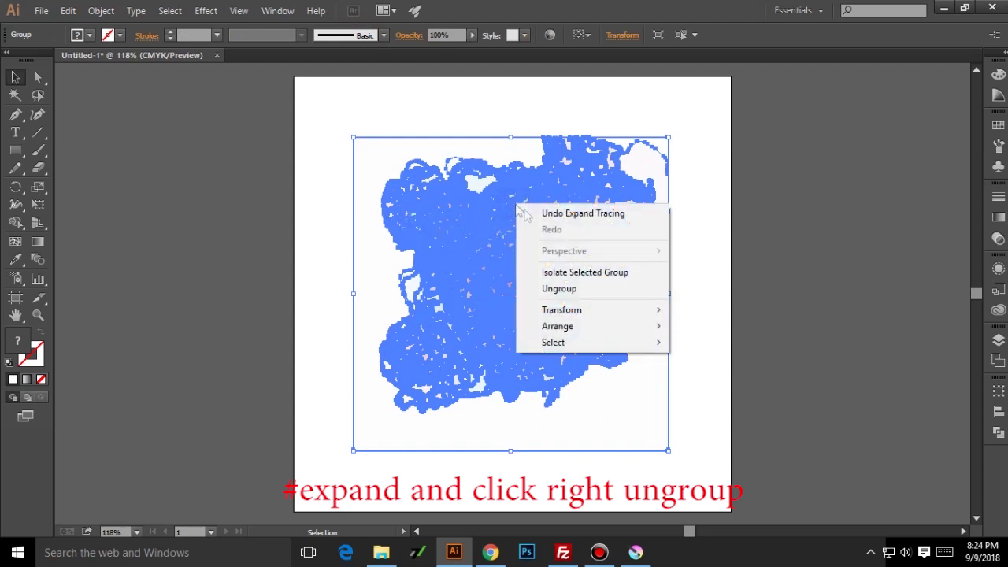
left_click(590, 288)
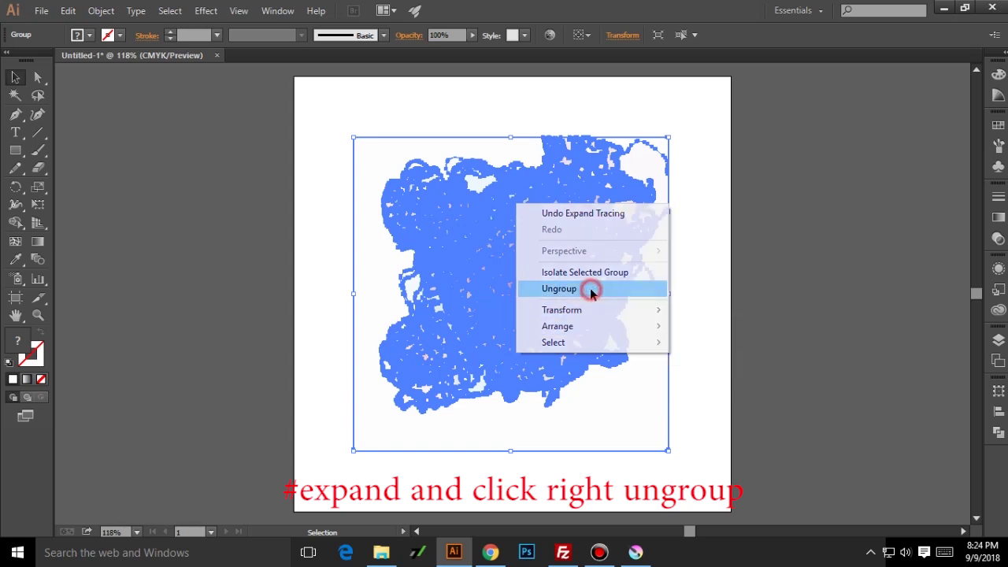
left_click(267, 208)
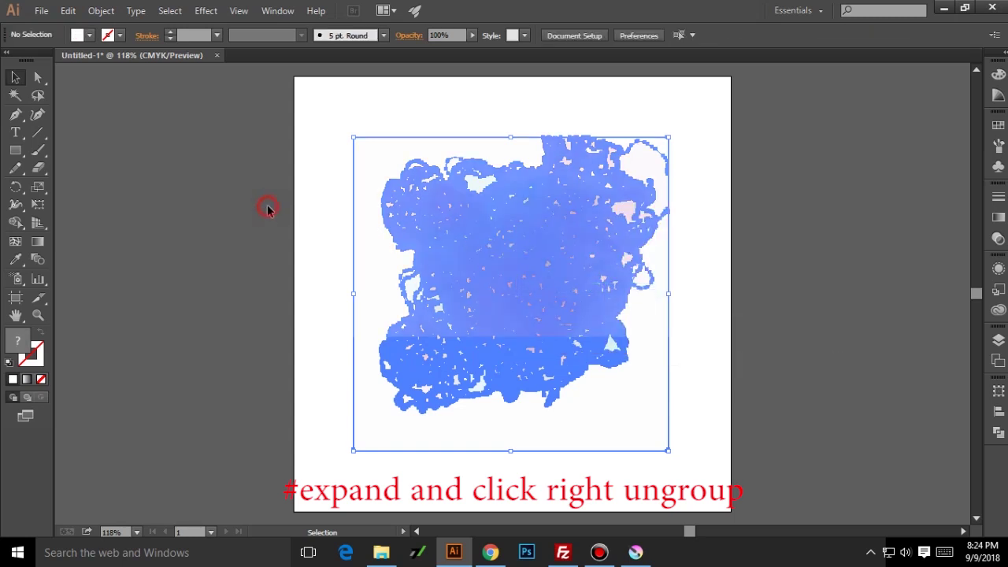
Delete the near-white background shape around the watercolor and the leftover piece at its upper-right corner
left_click(360, 220)
key("Delete")
left_click(663, 149)
key("Delete")
Select all remaining watercolor paths, nudge them to the artboard's centre and enlarge them proportionally until they nearly fill it
left_click_drag(290, 106, 713, 471)
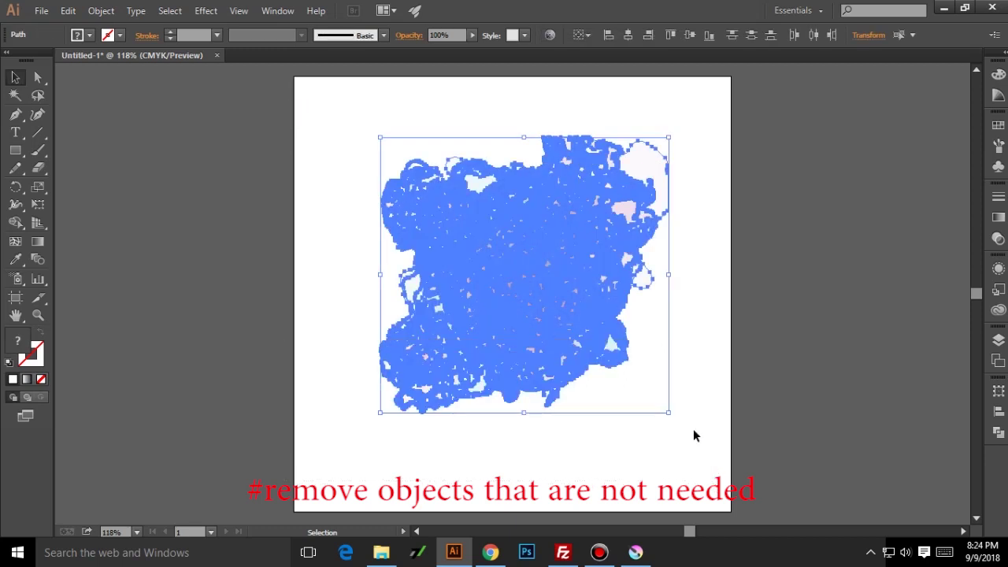
key("Down")
key("Down")
key("Down")
key("Down")
key("Down")
key("Down")
key("Down")
key("Down")
key("Down")
key("Down")
key("Down")
key("Down")
key("Down")
key("Down")
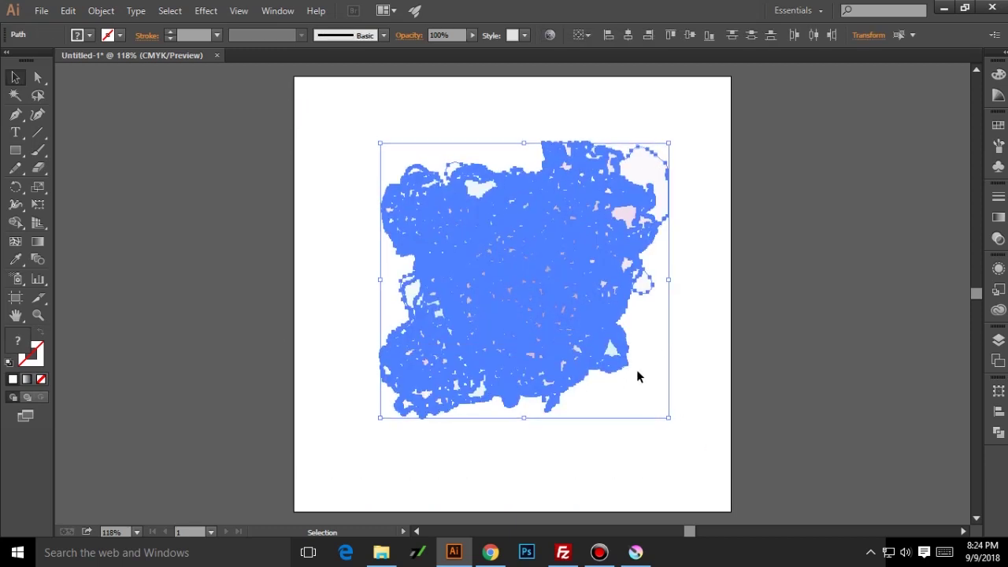
key("Down")
key("Down")
key("Down")
key("Down")
key("Down")
key("Left")
key("Left")
key("Left")
key("Left")
key("Left")
key("Left")
key("Left")
key("Left")
key("Left")
key("Left")
key("Left")
key("Left")
key("Left")
key("Left")
key("Left")
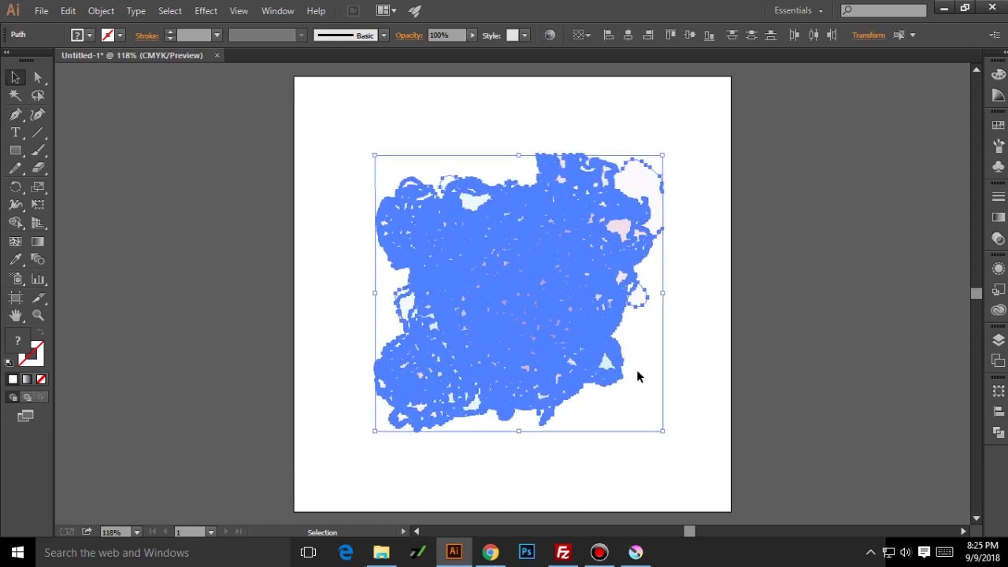
key("Right")
key("Right")
key("Right")
key("Down")
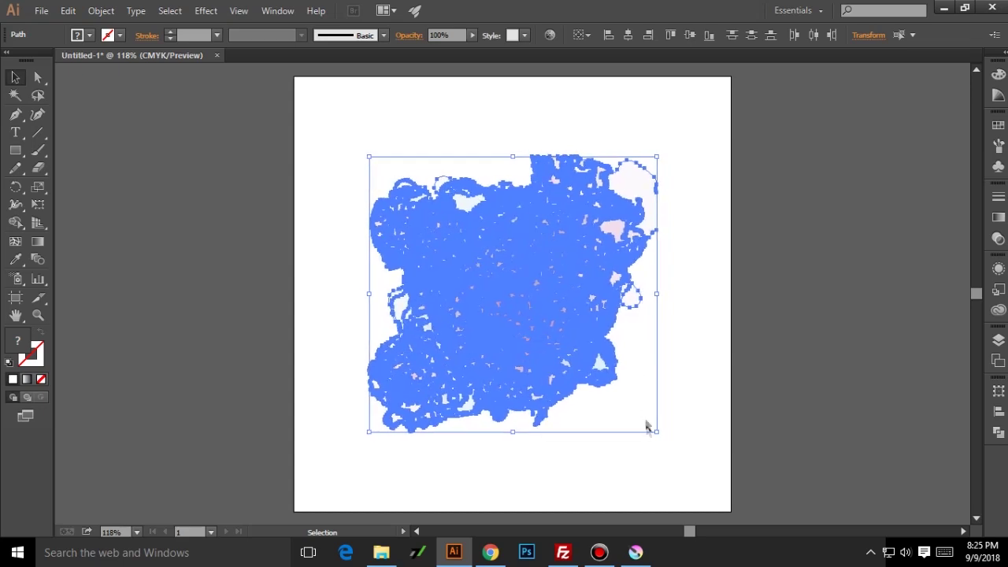
left_click_drag(657, 432, 707, 497)
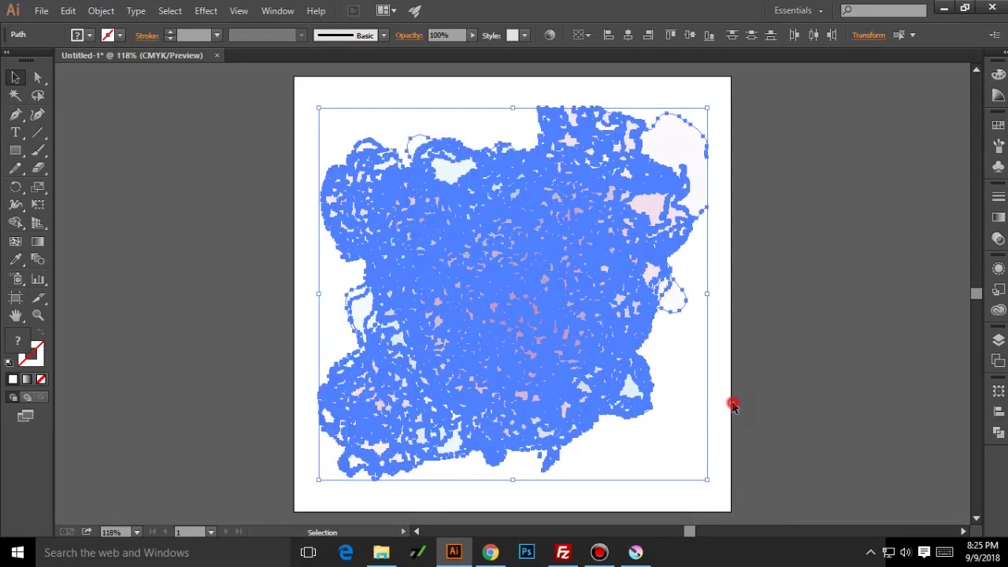
left_click(732, 404)
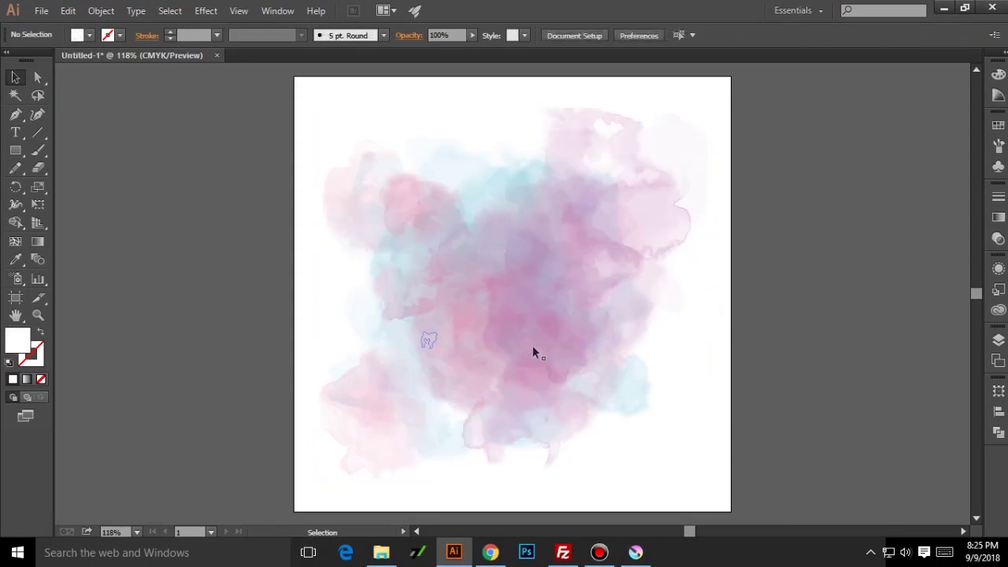
Save the artwork to the Desktop as an Illustrator EPS file named watercolor
left_click(41, 11)
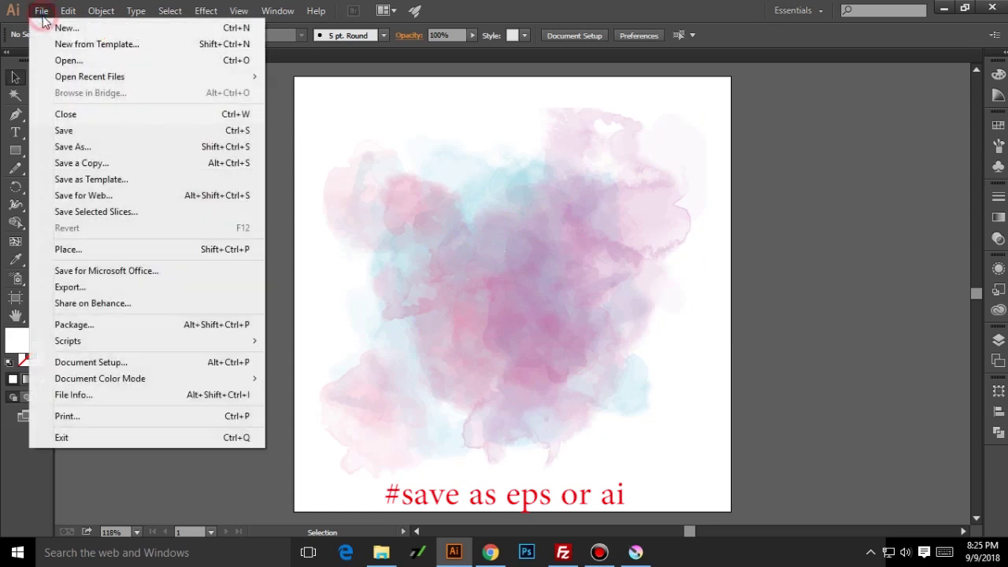
left_click(88, 146)
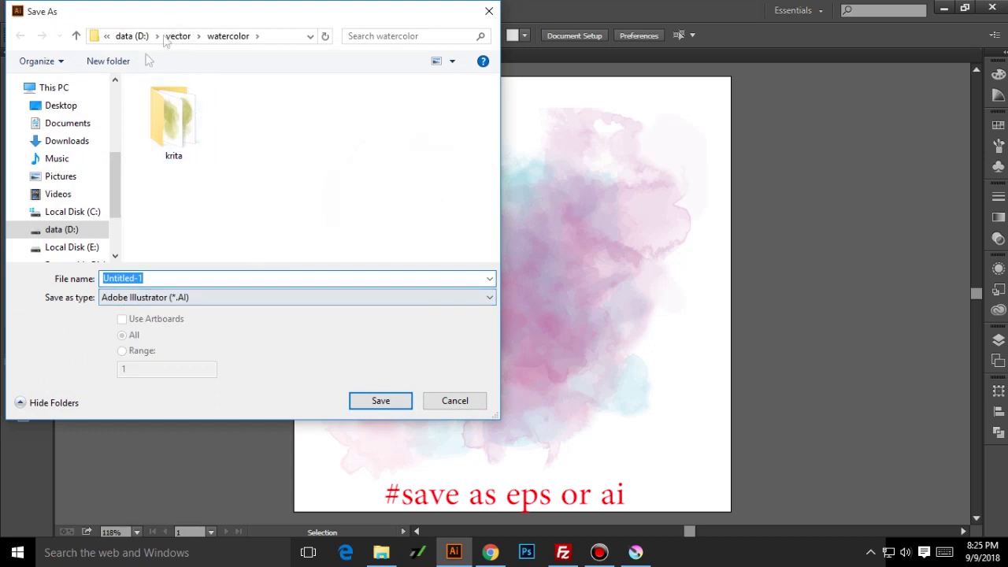
left_click(83, 105)
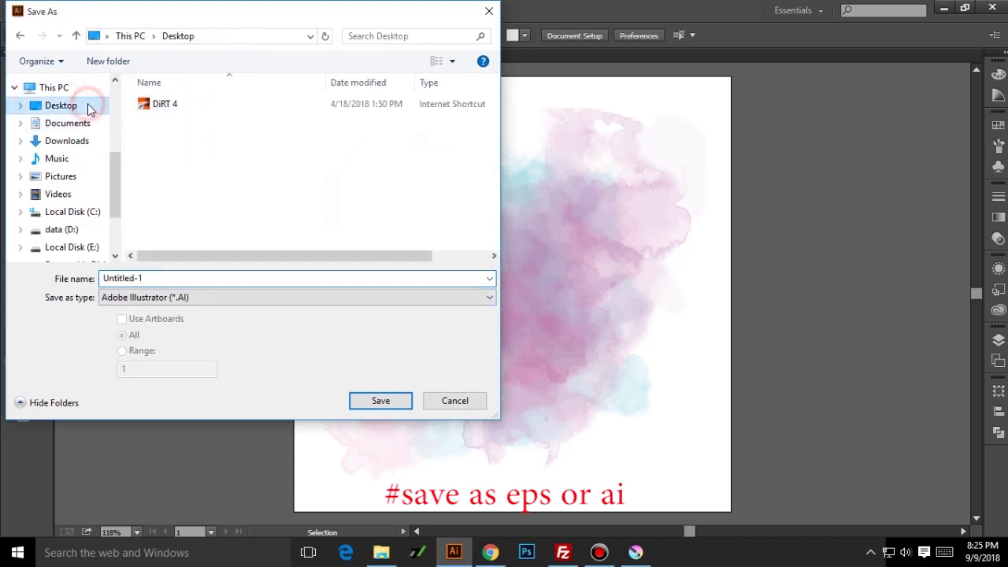
left_click(203, 275)
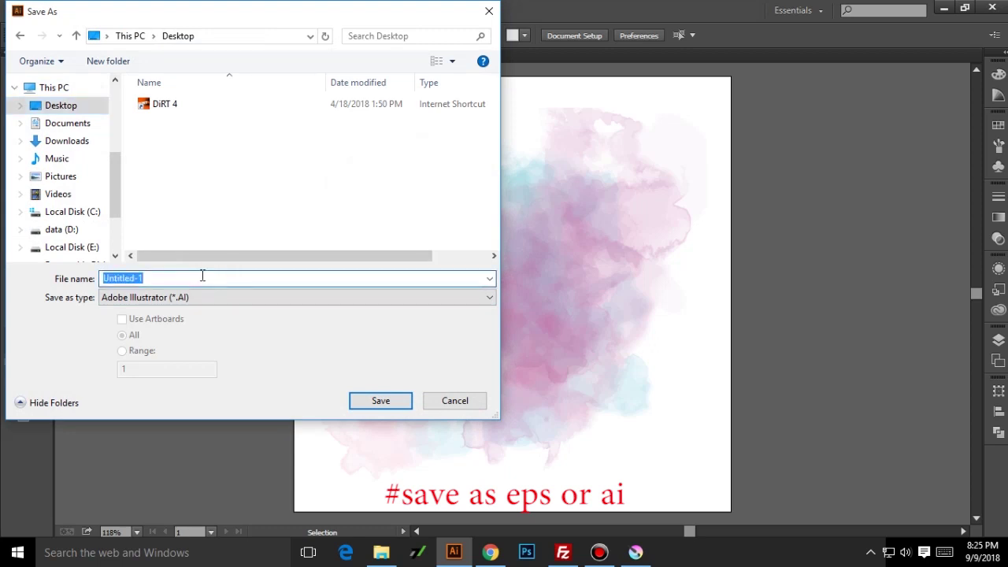
type("watercolor")
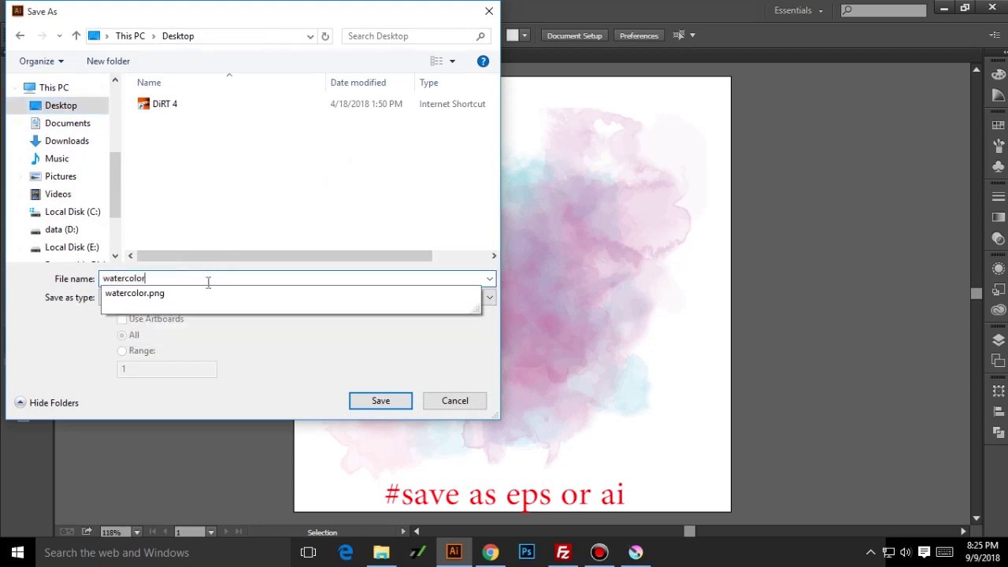
left_click(317, 367)
left_click(347, 303)
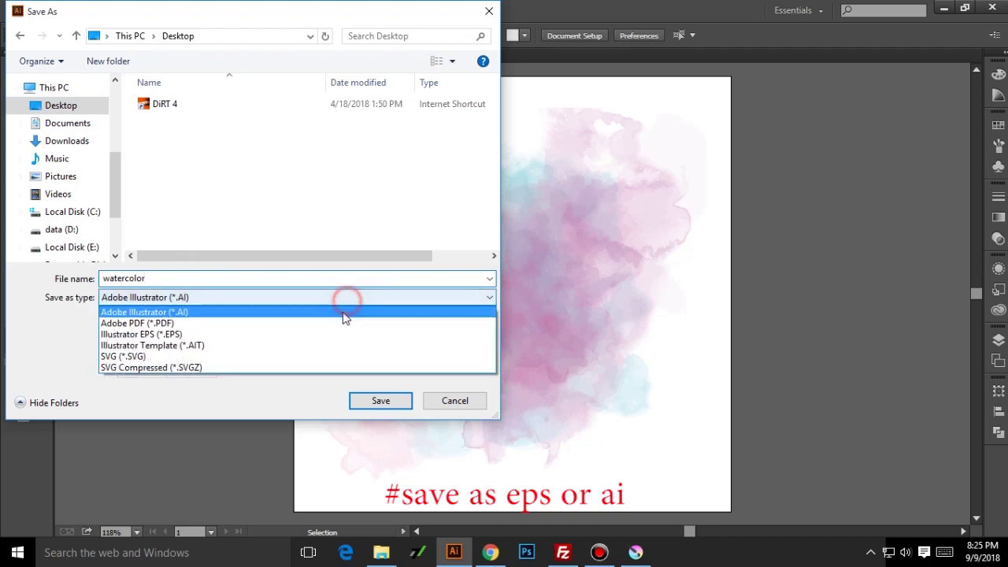
left_click(342, 337)
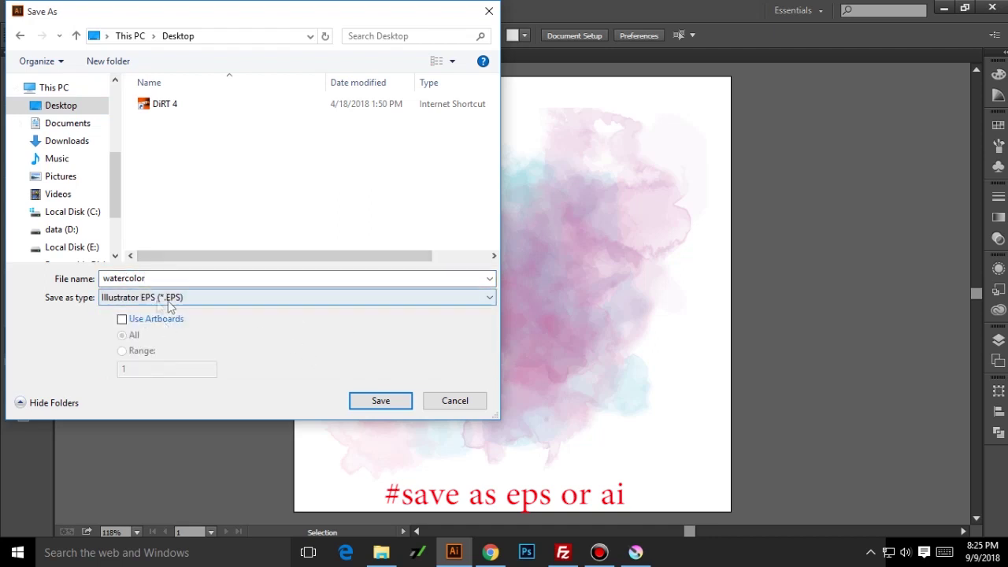
left_click(381, 401)
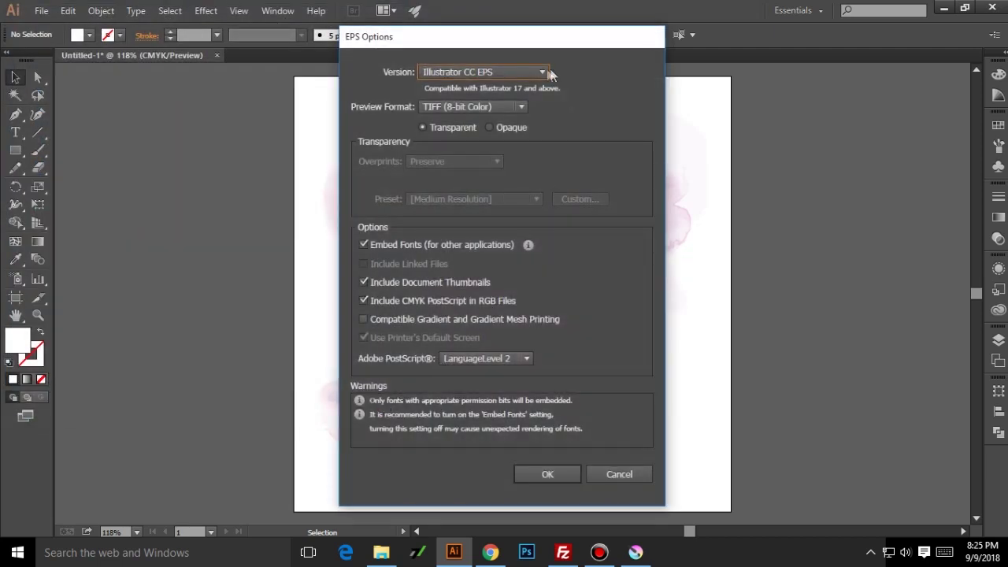
Set the EPS version to Illustrator 10 EPS and accept the remaining export options
left_click(550, 73)
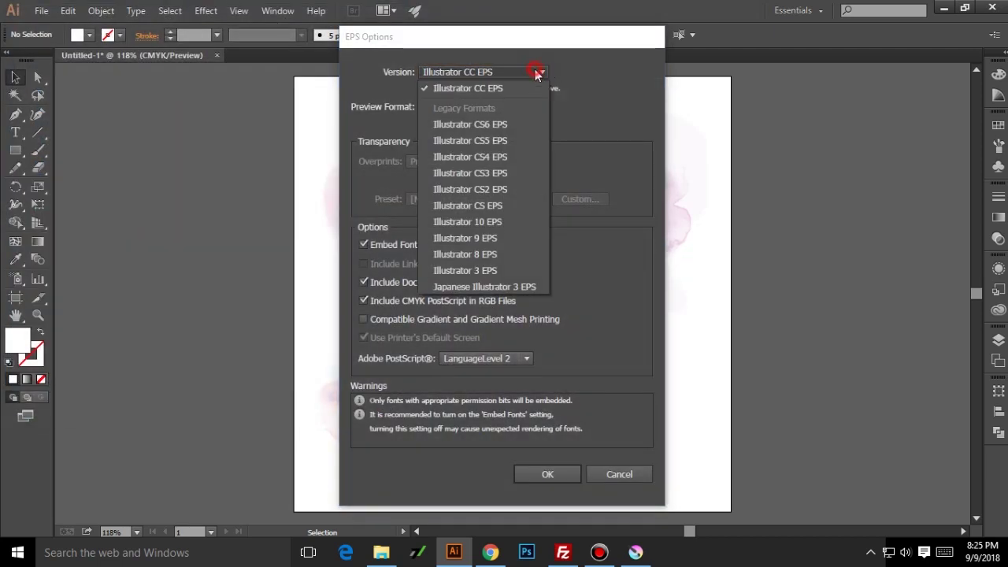
left_click(495, 220)
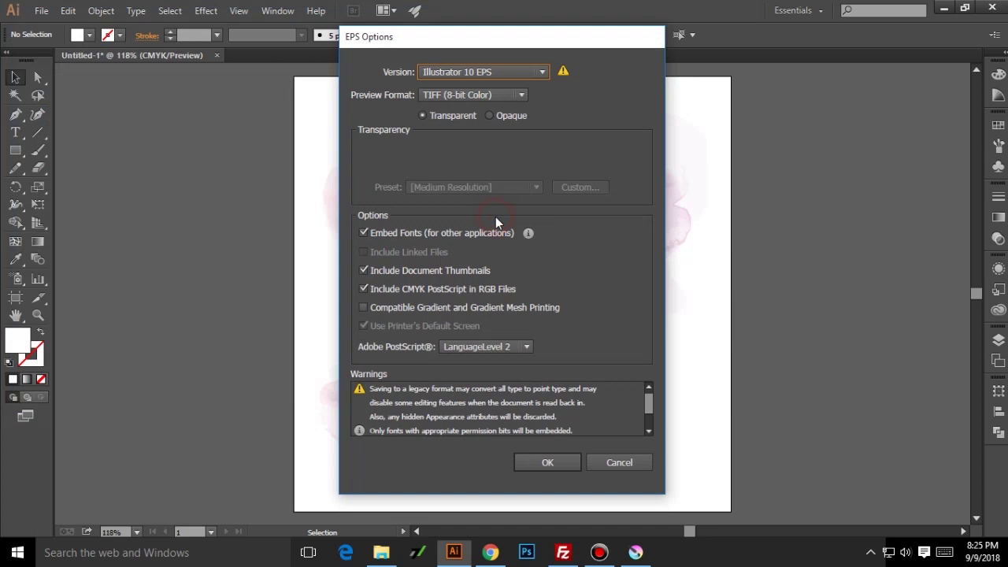
left_click(547, 464)
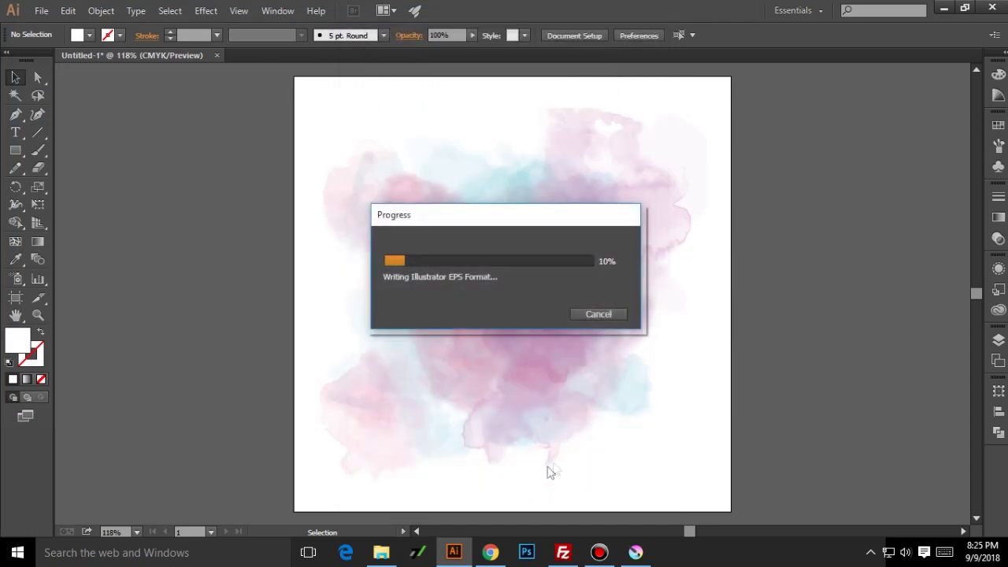